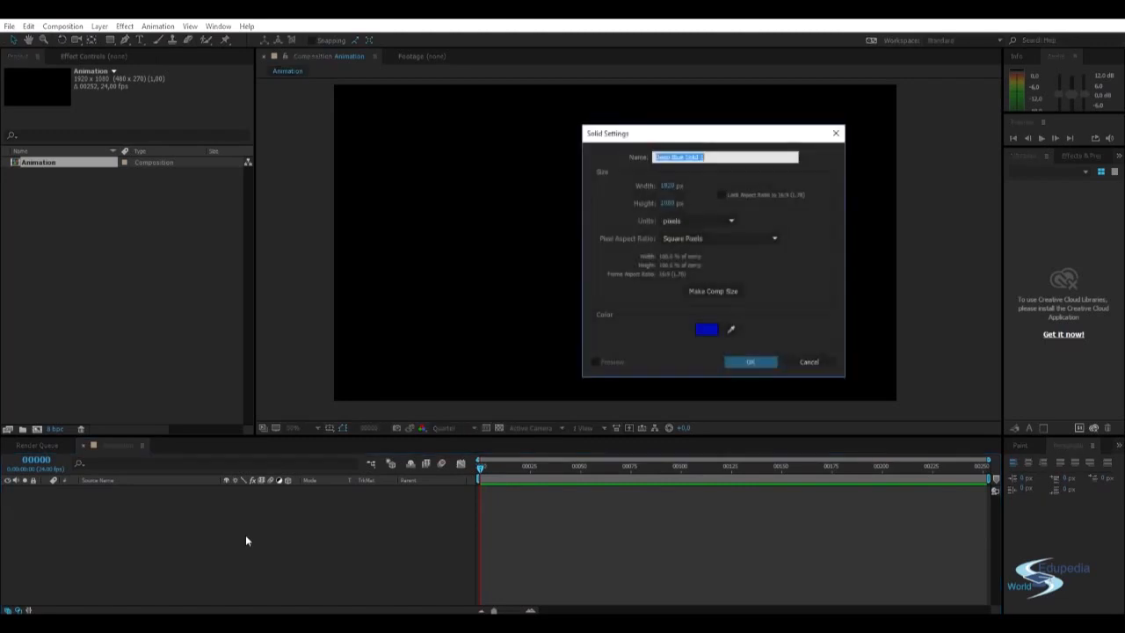
Step: Create a white solid 250 px wide and 250 px high
click(703, 332)
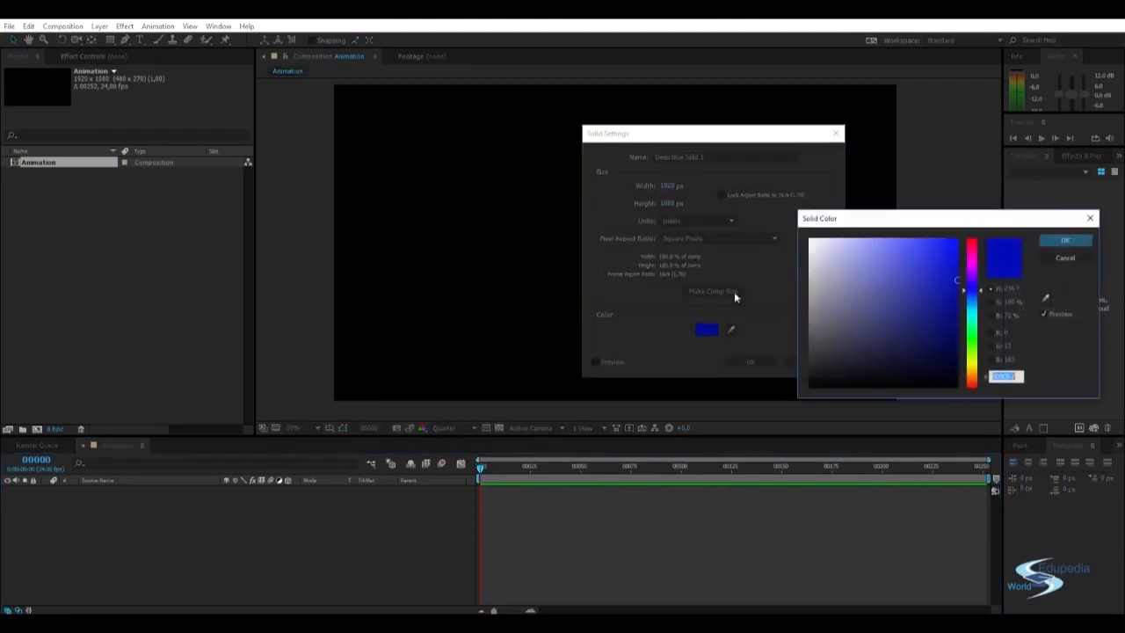
click(810, 250)
click(1067, 242)
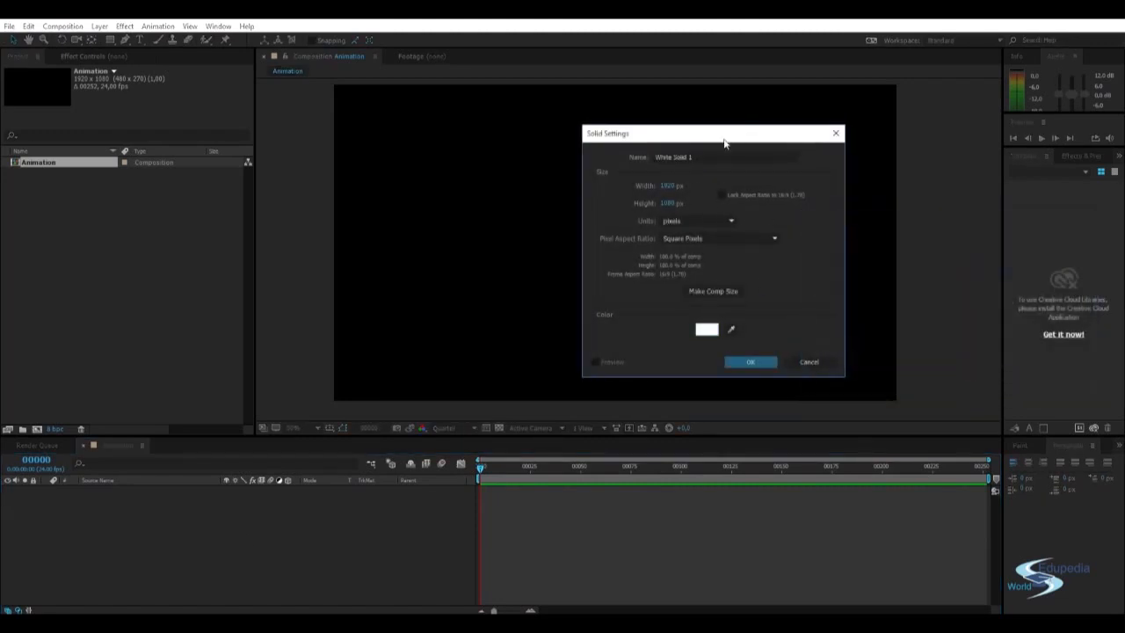
drag(723, 137, 688, 159)
click(633, 208)
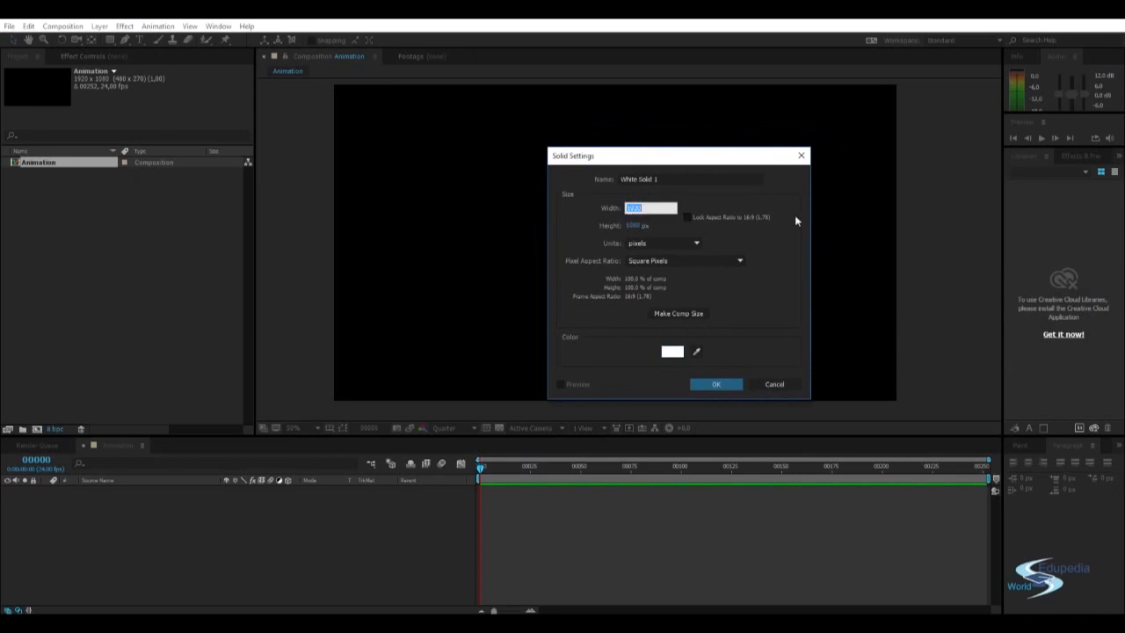
text(250)
key(Tab)
text(250)
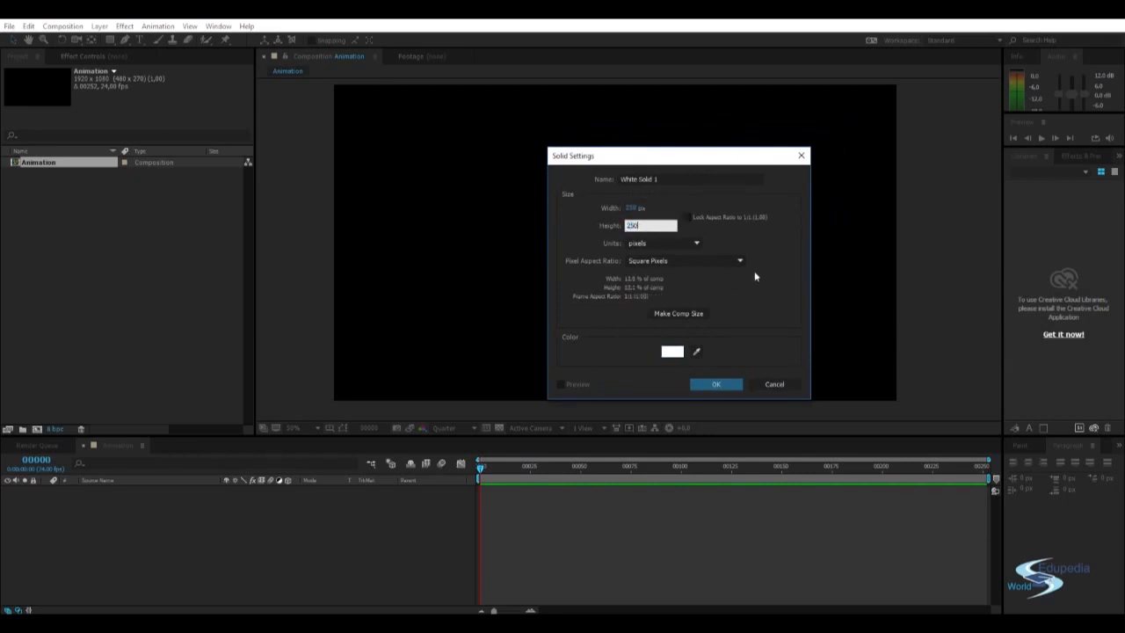
click(714, 378)
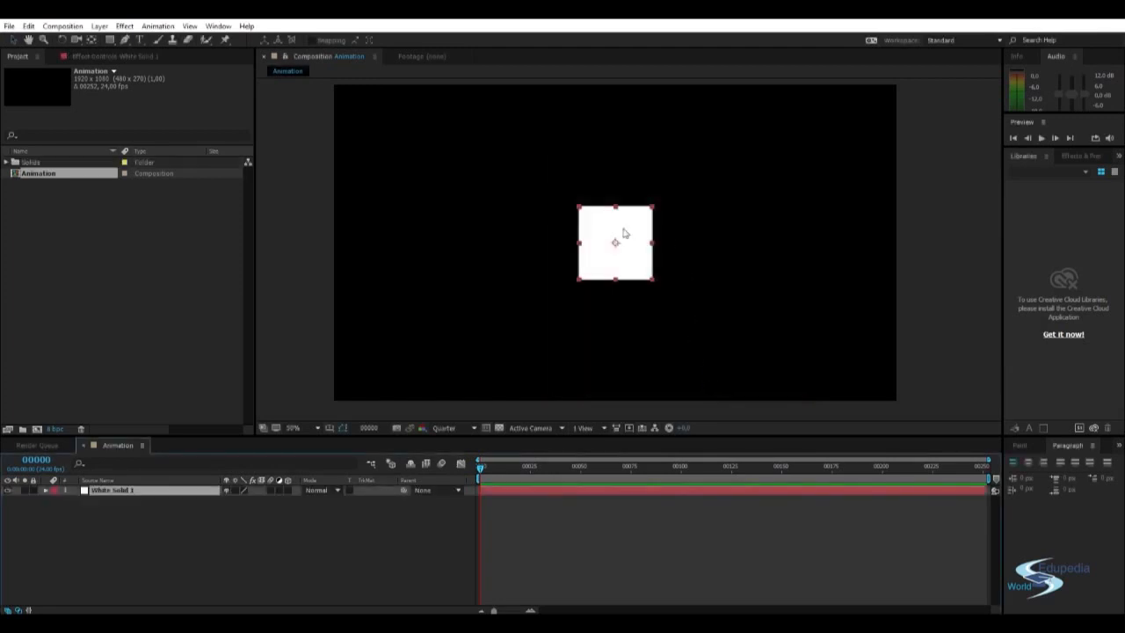
Step: Move the white square to the lower-left area of the frame and switch the timeline's time display to timecode
click(927, 264)
click(640, 248)
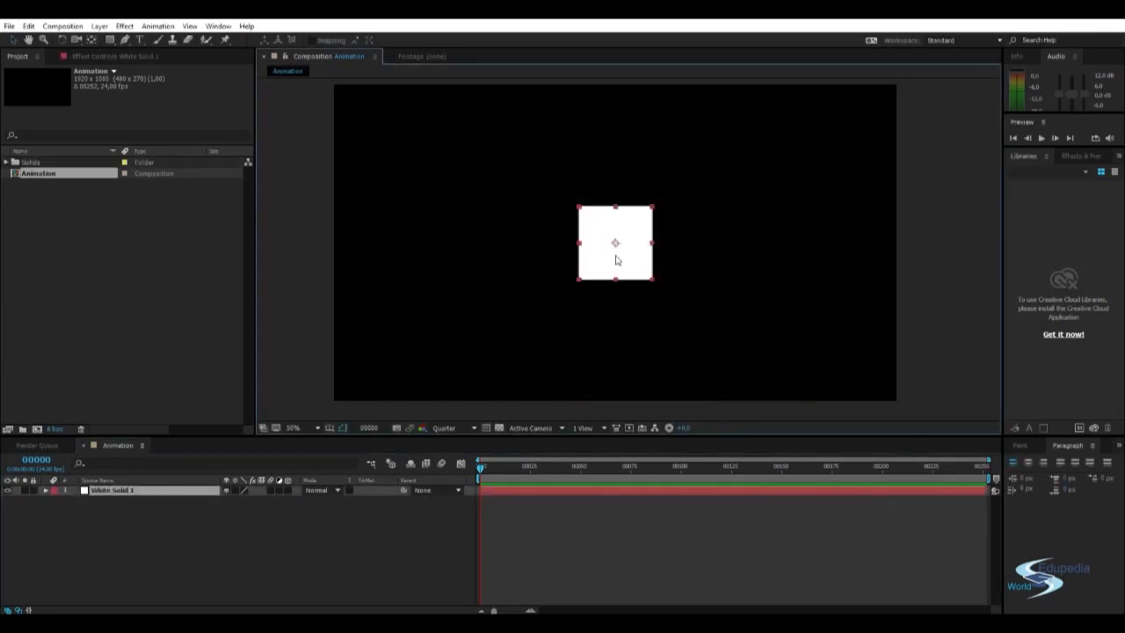
drag(643, 267, 488, 323)
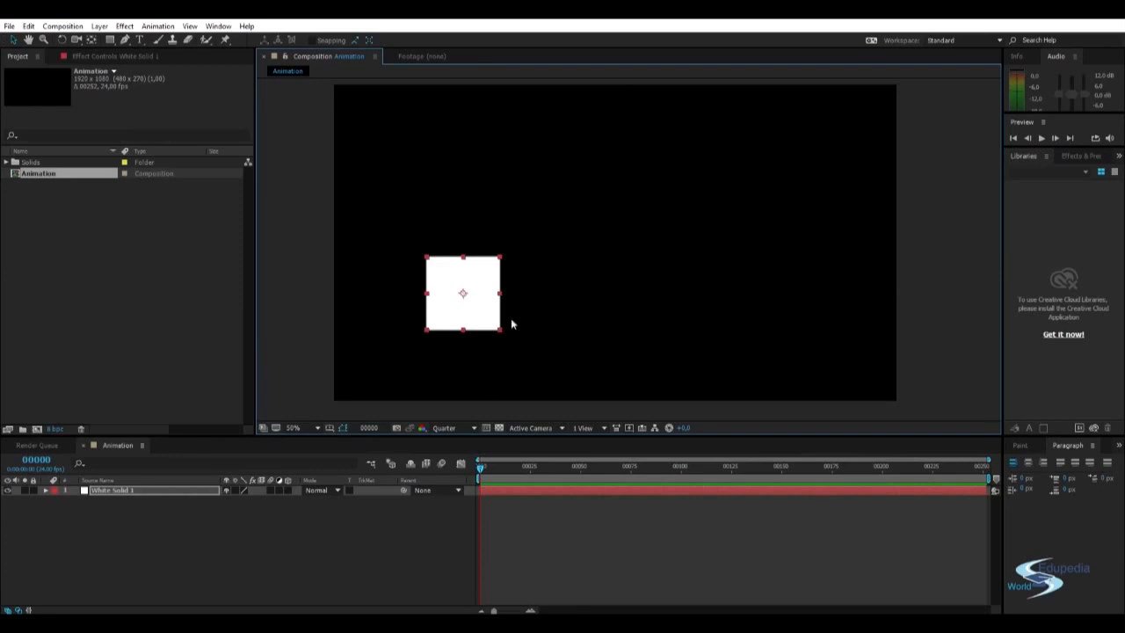
mouse_move(480, 317)
mouse_down()
mouse_move(500, 324)
mouse_move(470, 329)
mouse_up()
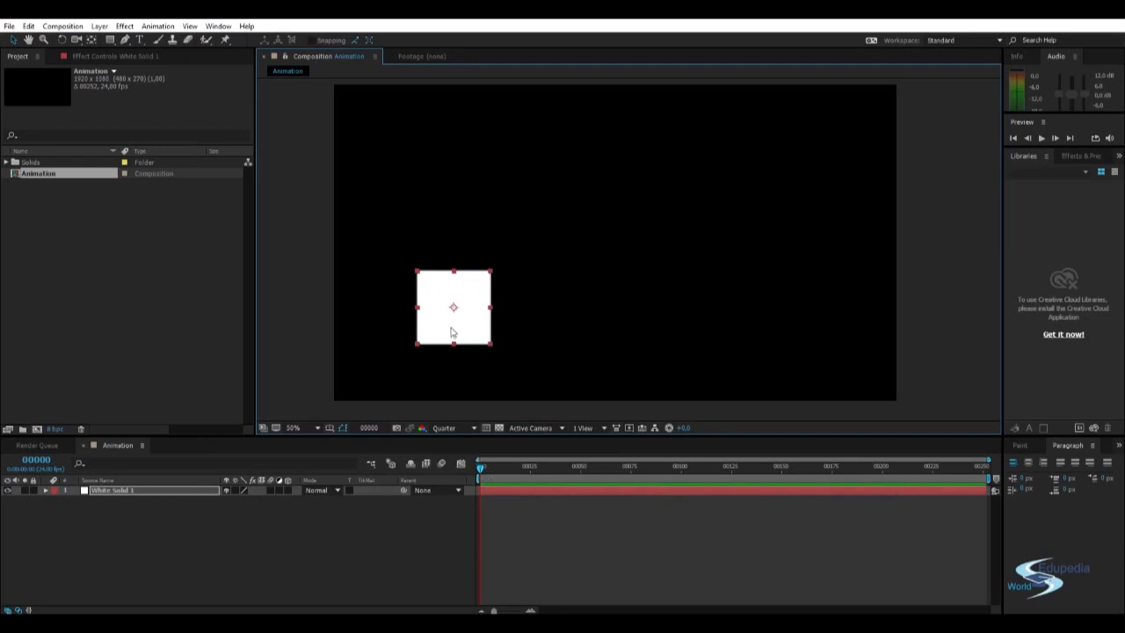
mouse_move(446, 331)
mouse_down()
mouse_move(464, 331)
mouse_move(445, 344)
mouse_up()
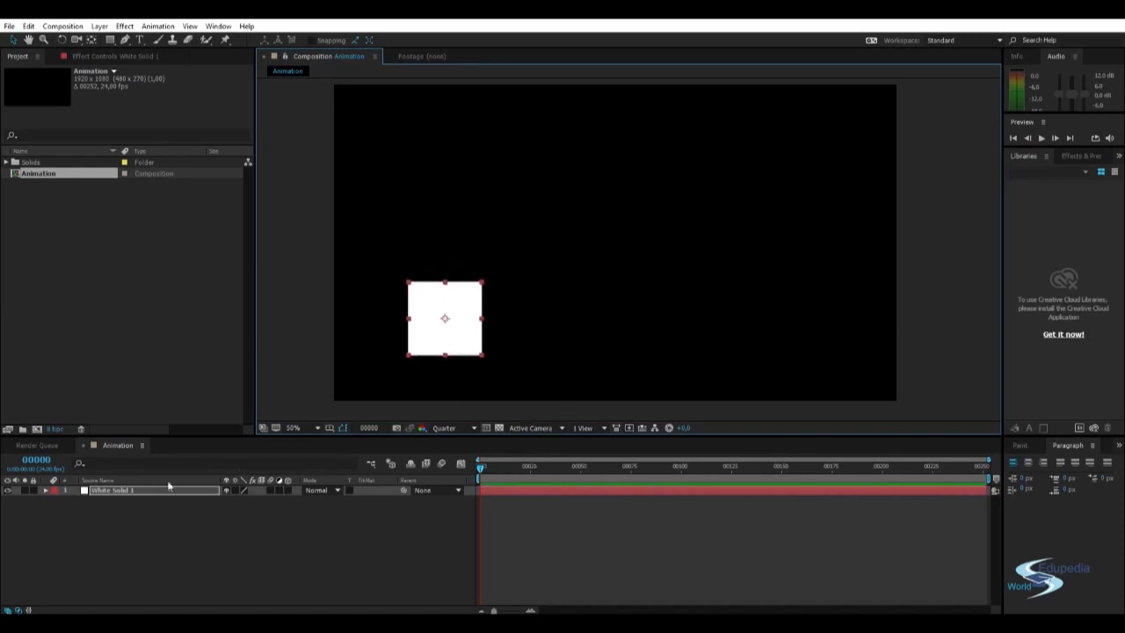
ctrl+click(39, 465)
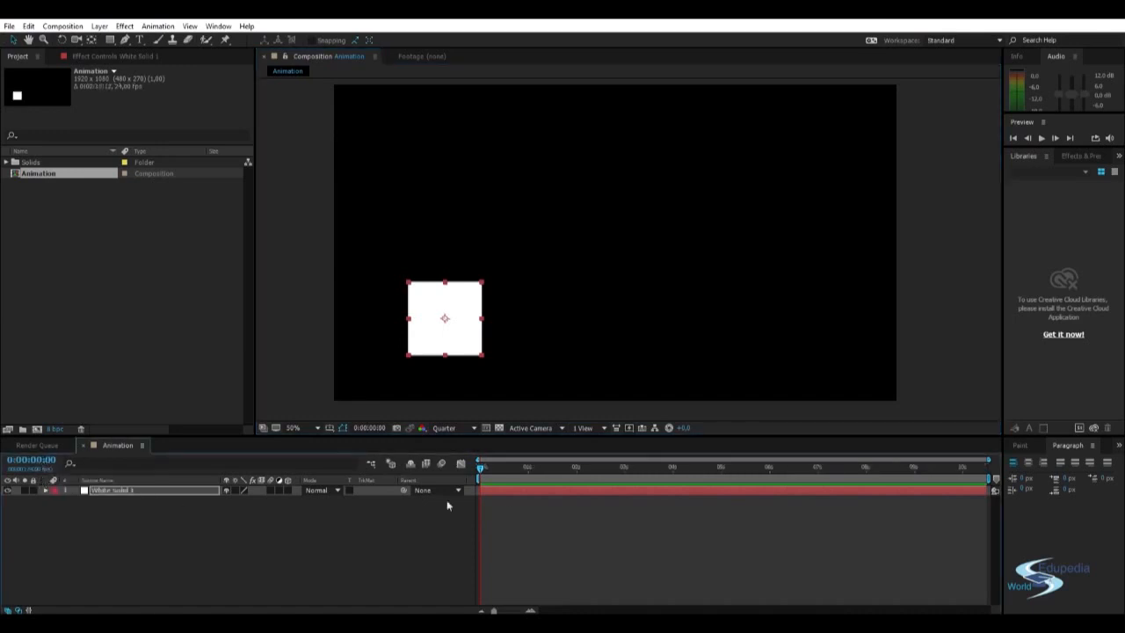
Step: Try to animate the square without keyframes by placing it at the lower left at 0 s and at the upper right at 6 s
drag(481, 470, 770, 472)
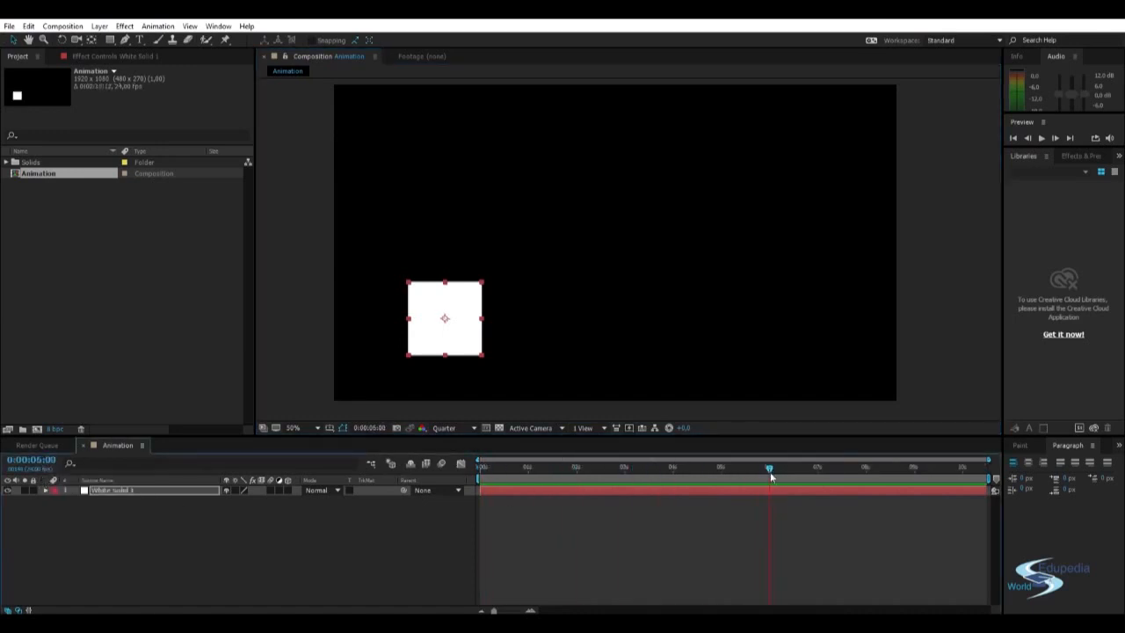
drag(452, 339, 826, 170)
mouse_move(771, 471)
mouse_down()
mouse_move(479, 466)
mouse_move(768, 470)
mouse_up()
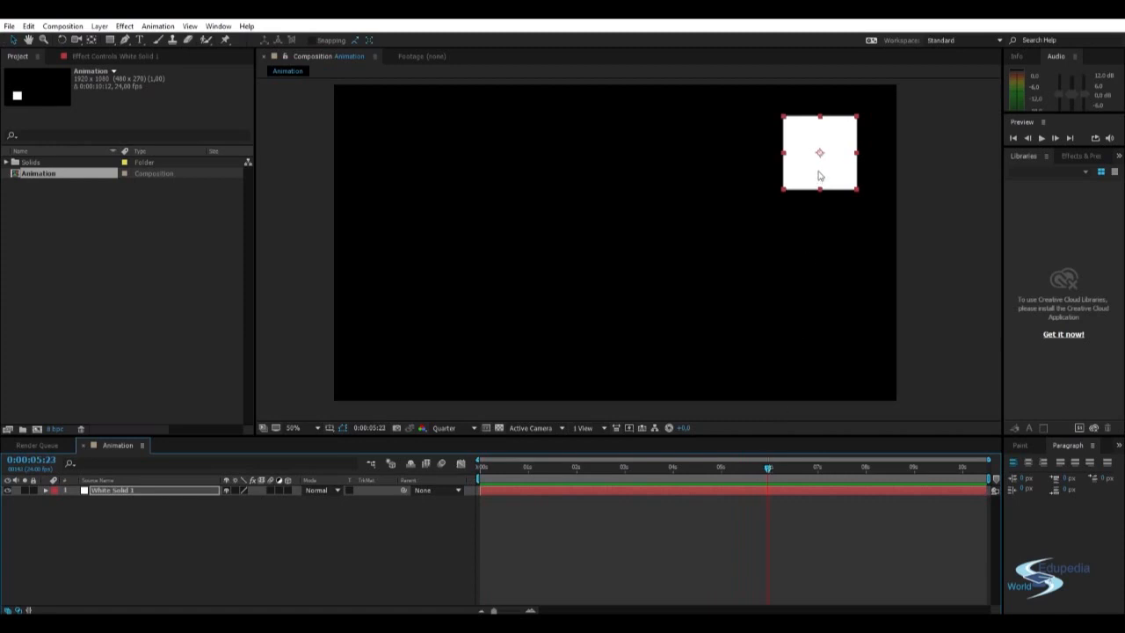
drag(813, 177, 437, 342)
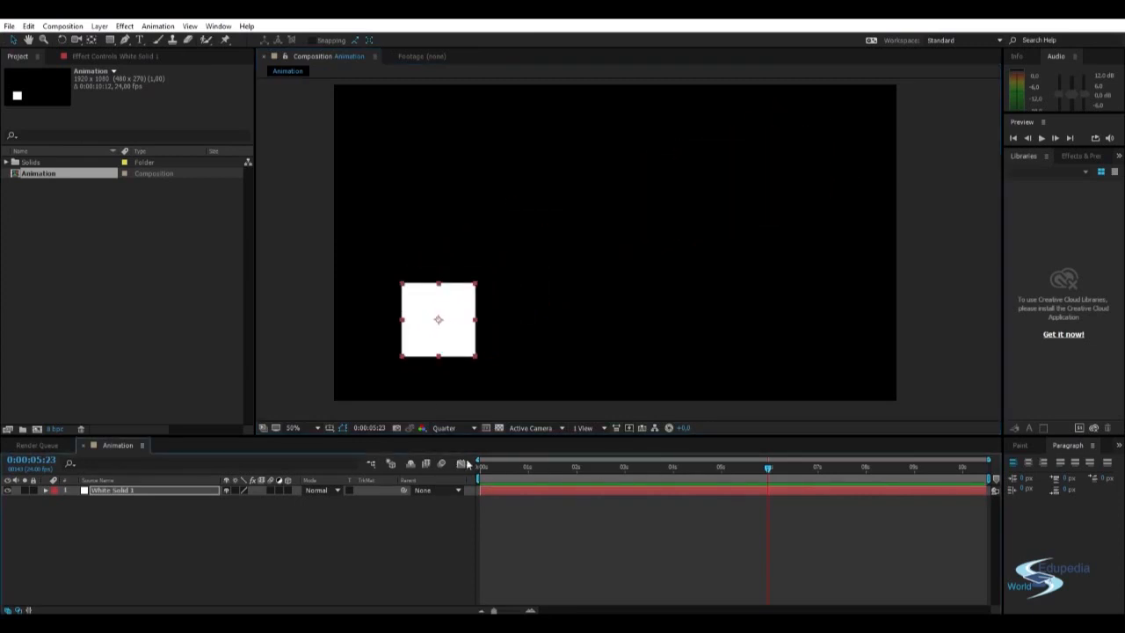
drag(515, 464, 419, 469)
mouse_move(444, 305)
mouse_down()
mouse_move(481, 321)
mouse_move(443, 291)
mouse_up()
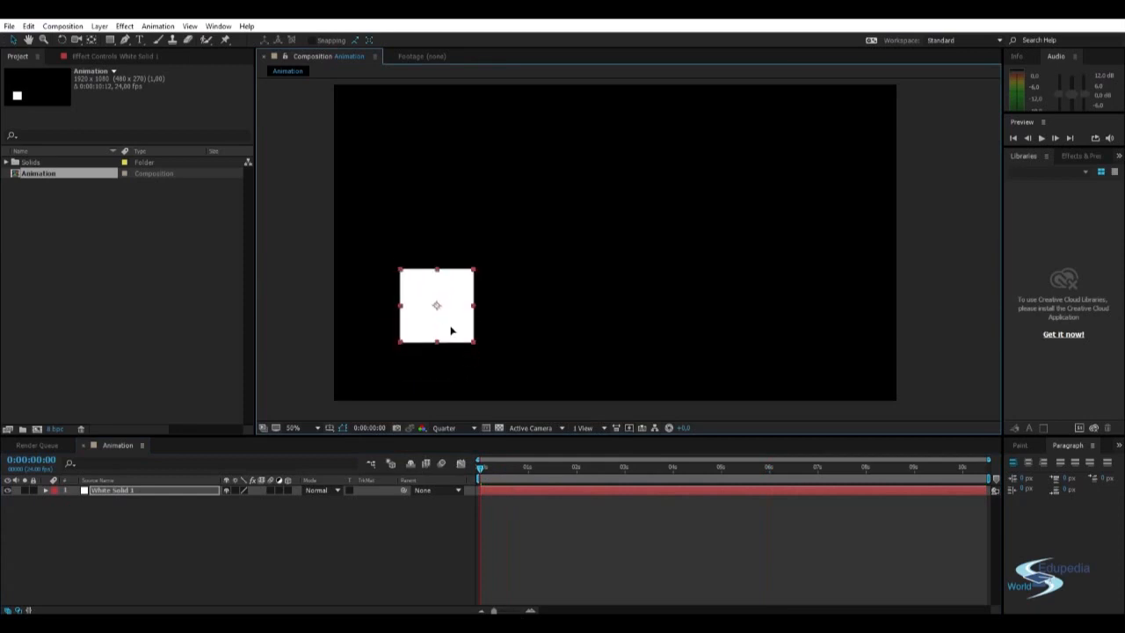
click(739, 467)
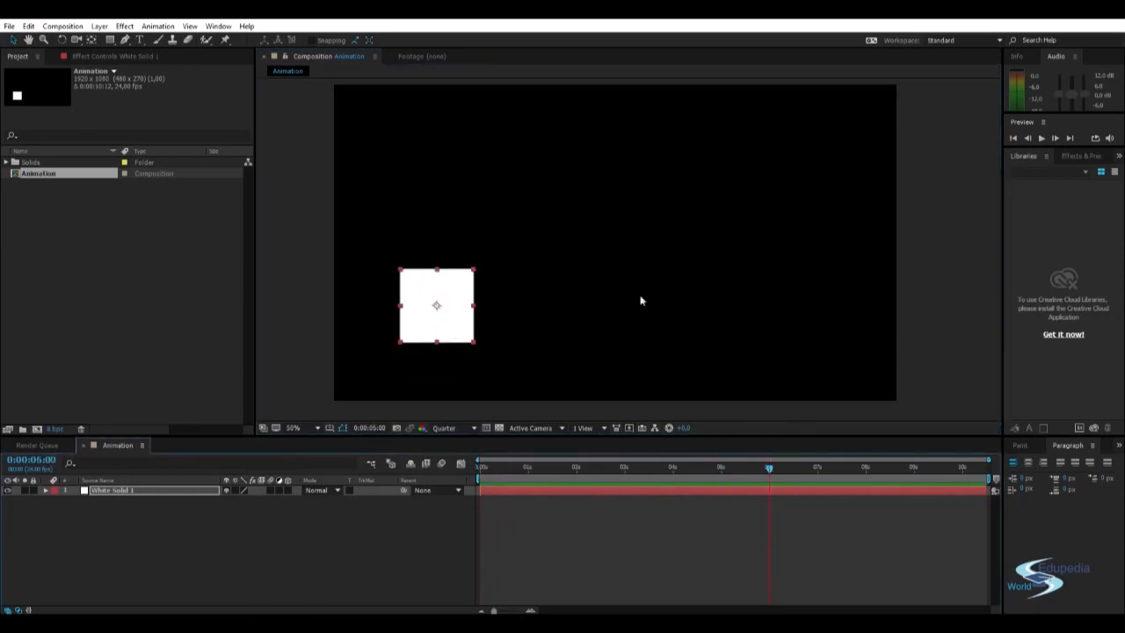
drag(447, 330, 817, 172)
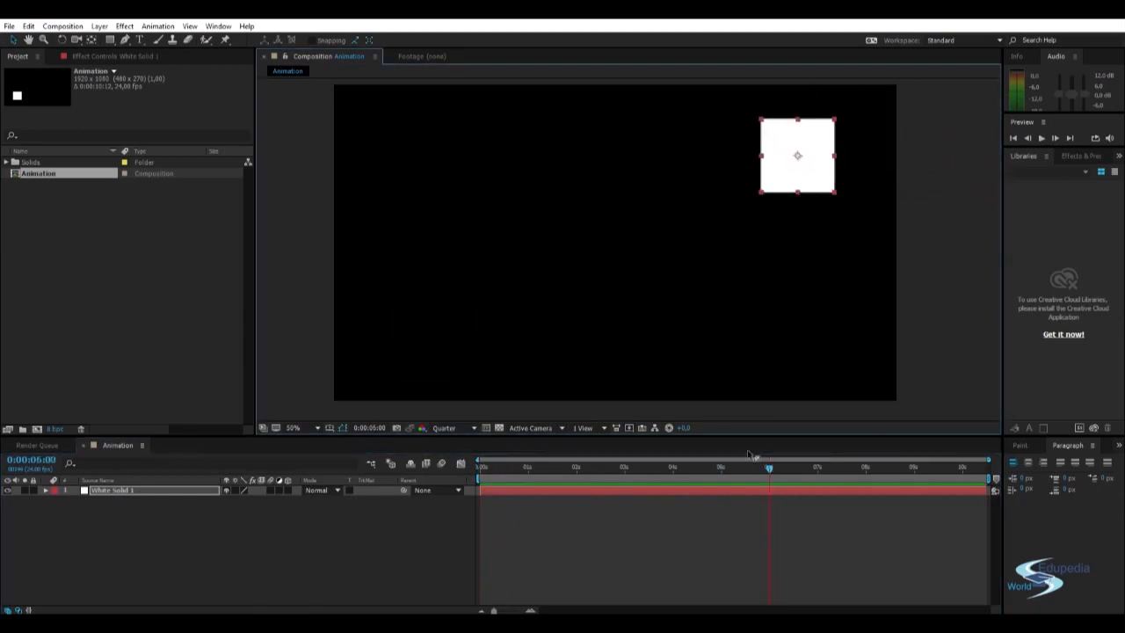
drag(769, 467, 377, 469)
drag(816, 186, 463, 326)
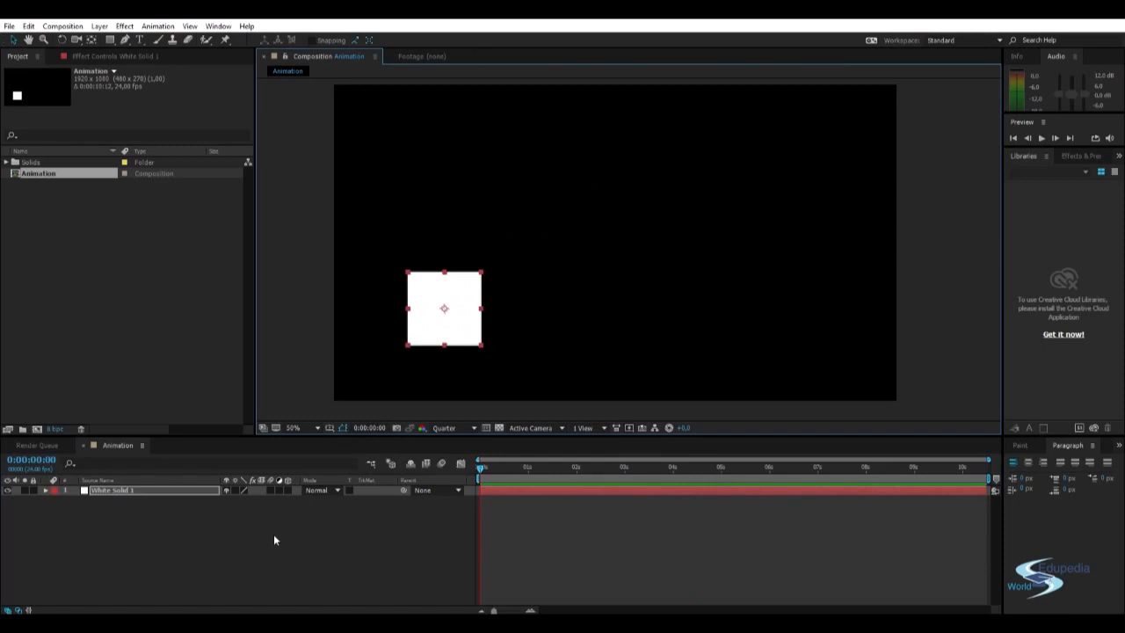
Step: Reveal the solid's Transform properties, shift the square to about X 354, Y 772, and set a Position keyframe at 0:00:00:00
click(321, 304)
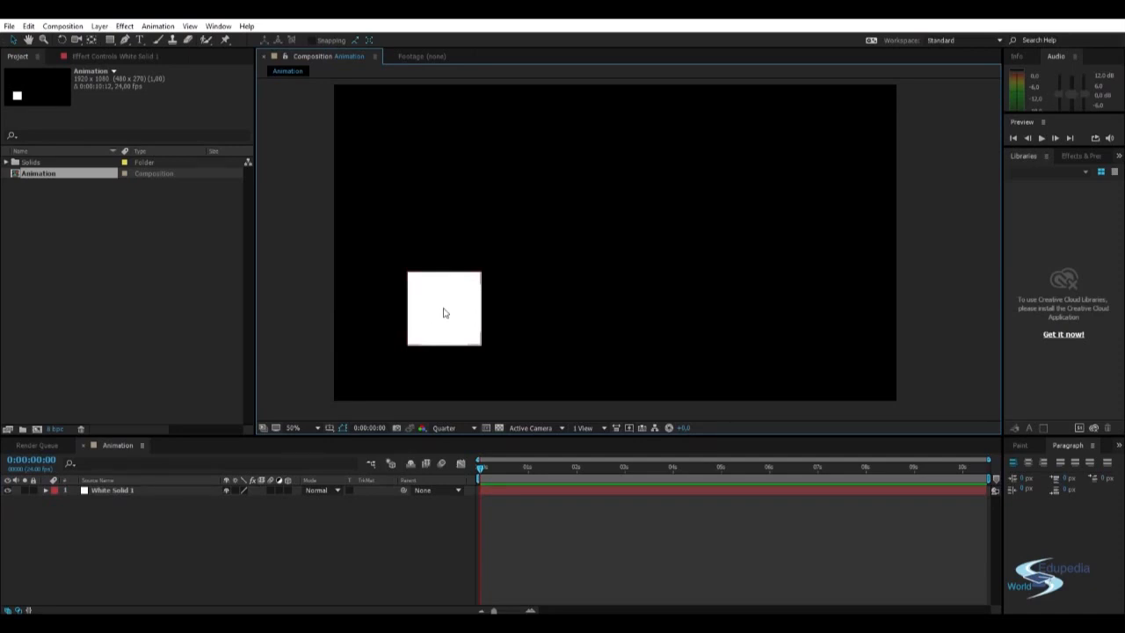
click(45, 491)
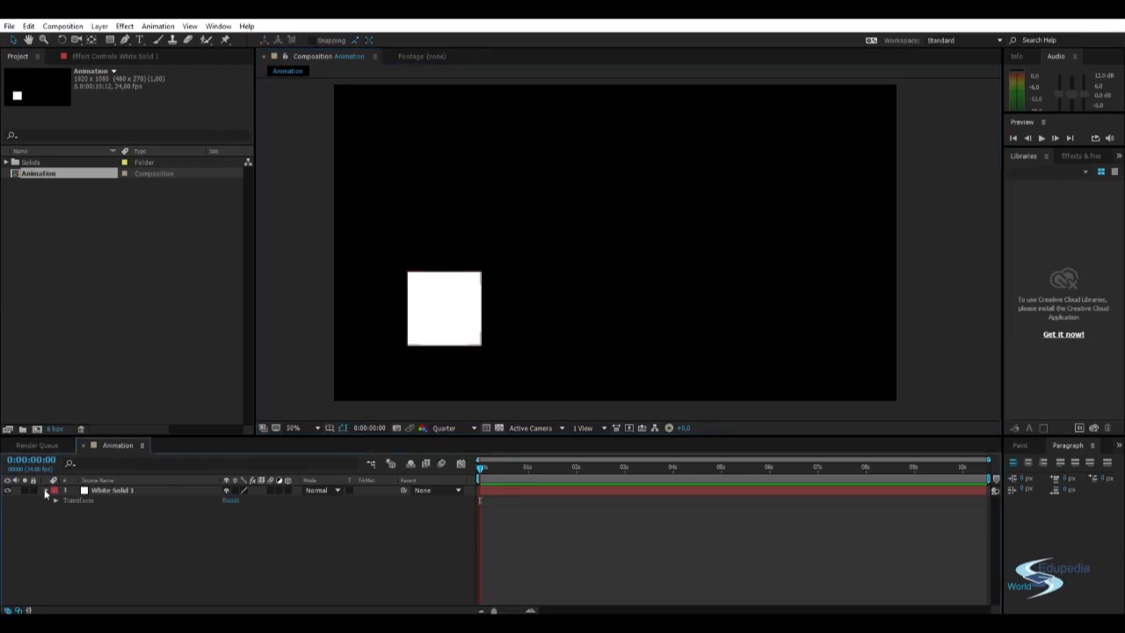
click(56, 500)
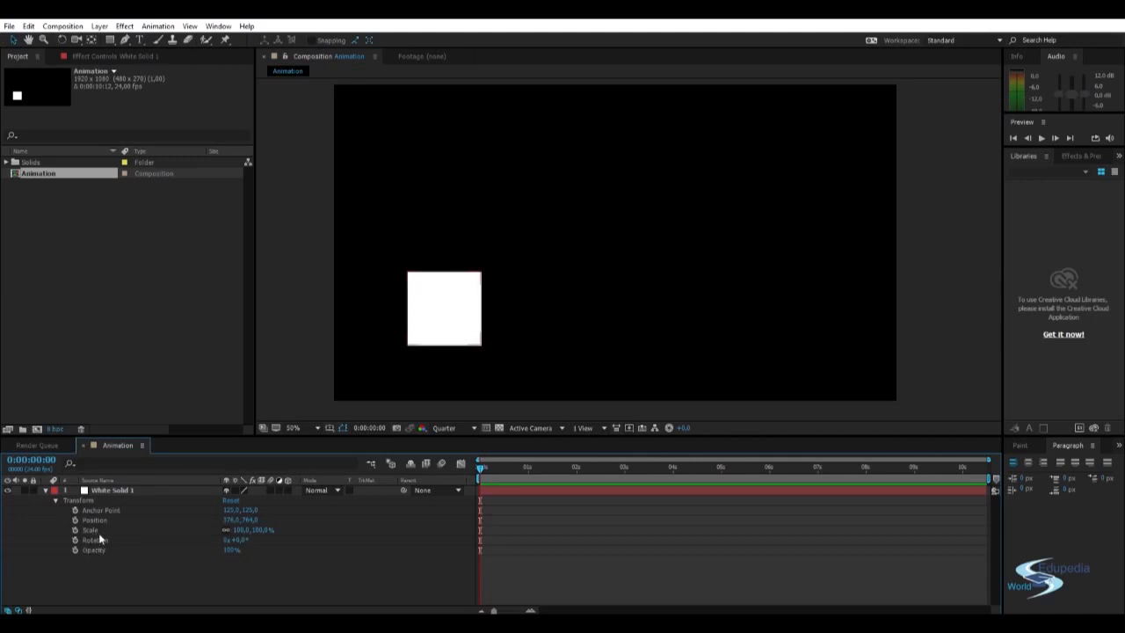
click(465, 322)
drag(465, 322, 425, 319)
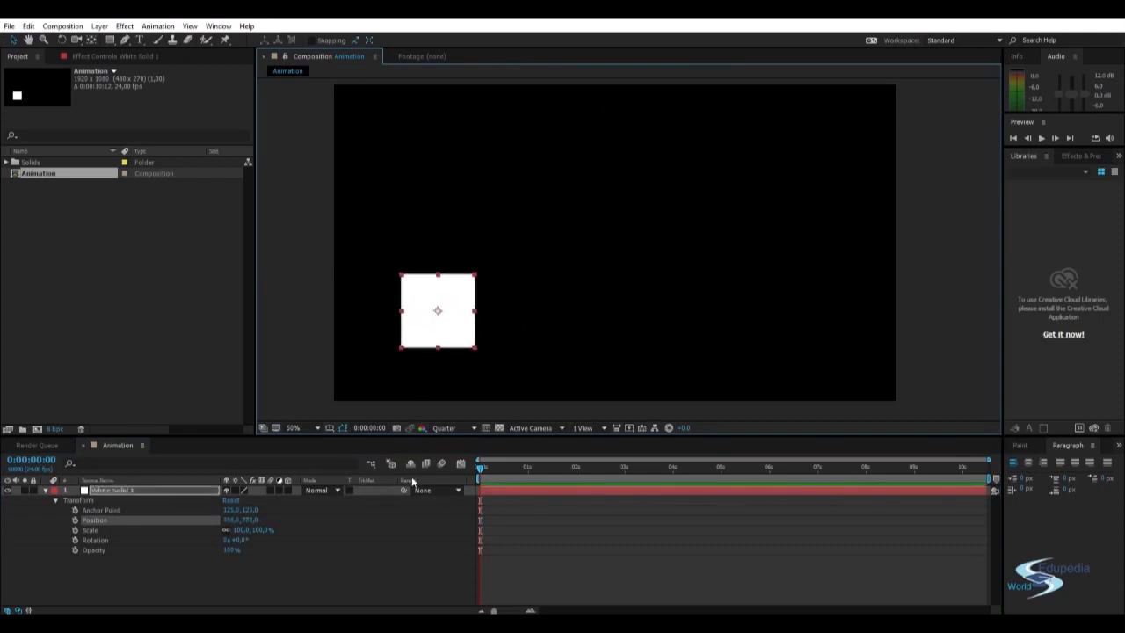
click(75, 520)
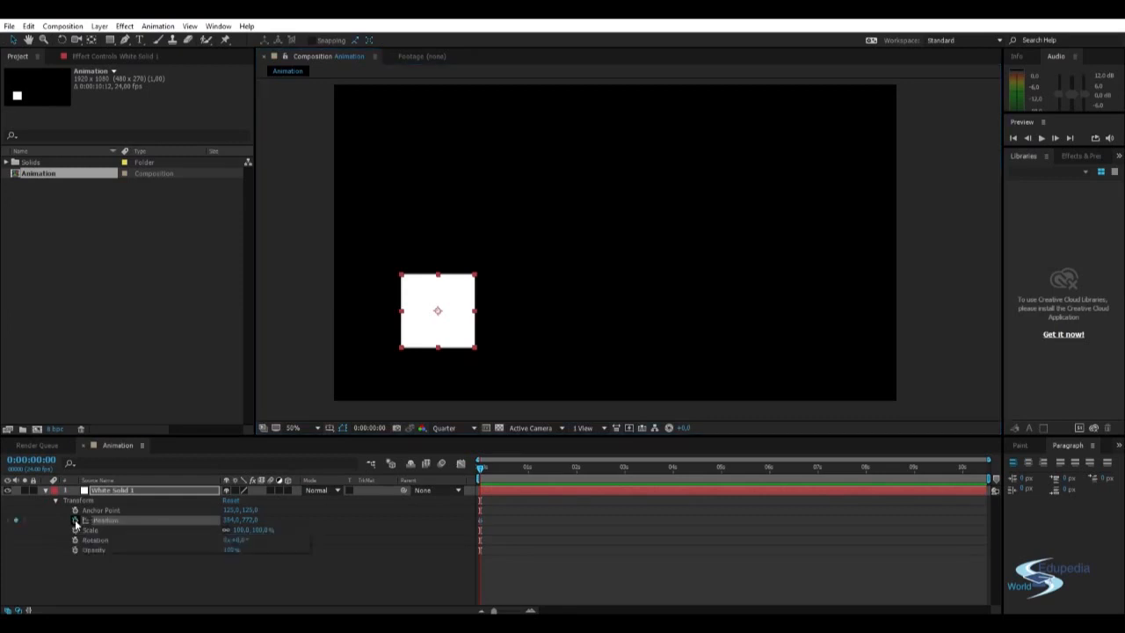
click(246, 591)
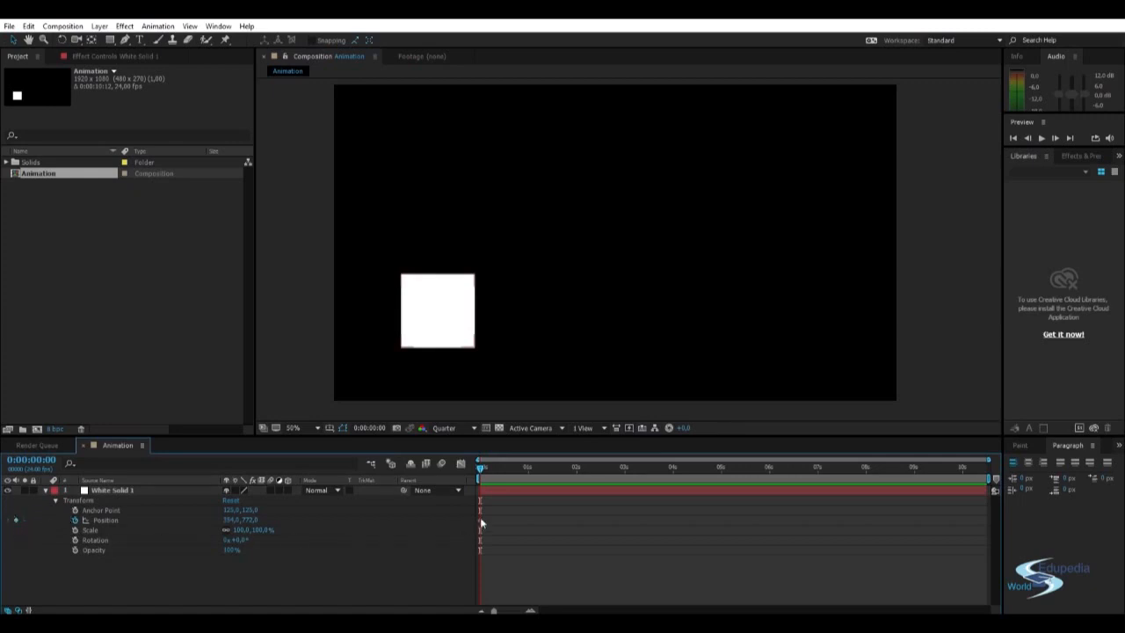
Step: Inspect the X and Y values stored in the first Position keyframe, leaving them as they are
drag(481, 466, 530, 467)
click(479, 519)
click(494, 519)
click(480, 521)
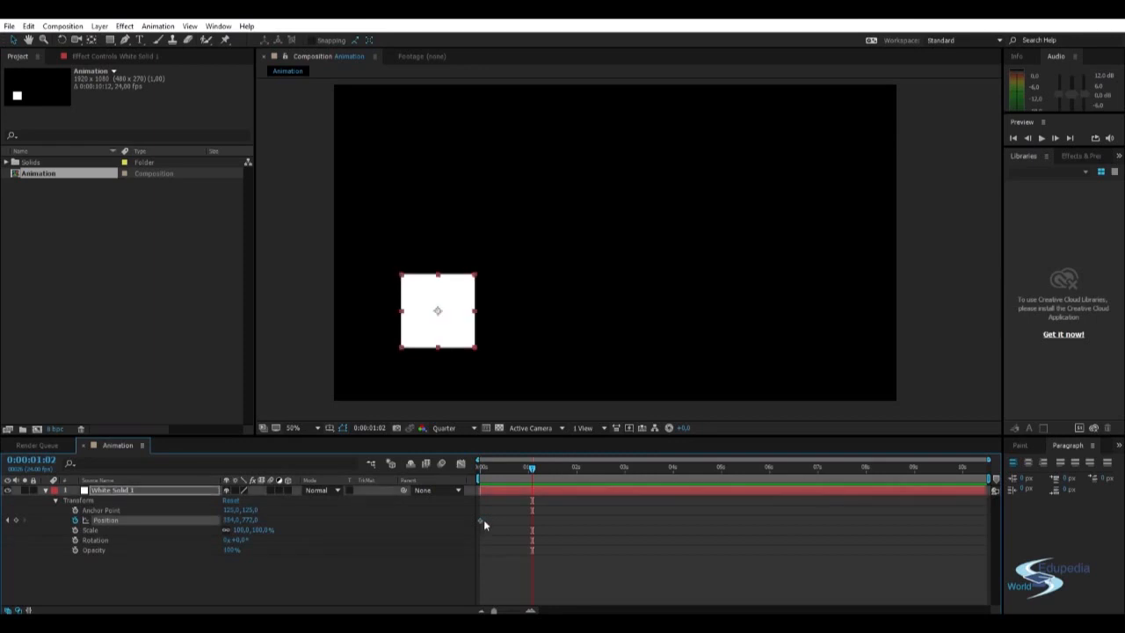
click(483, 518)
click(480, 520)
mouse_move(479, 522)
double_click(480, 521)
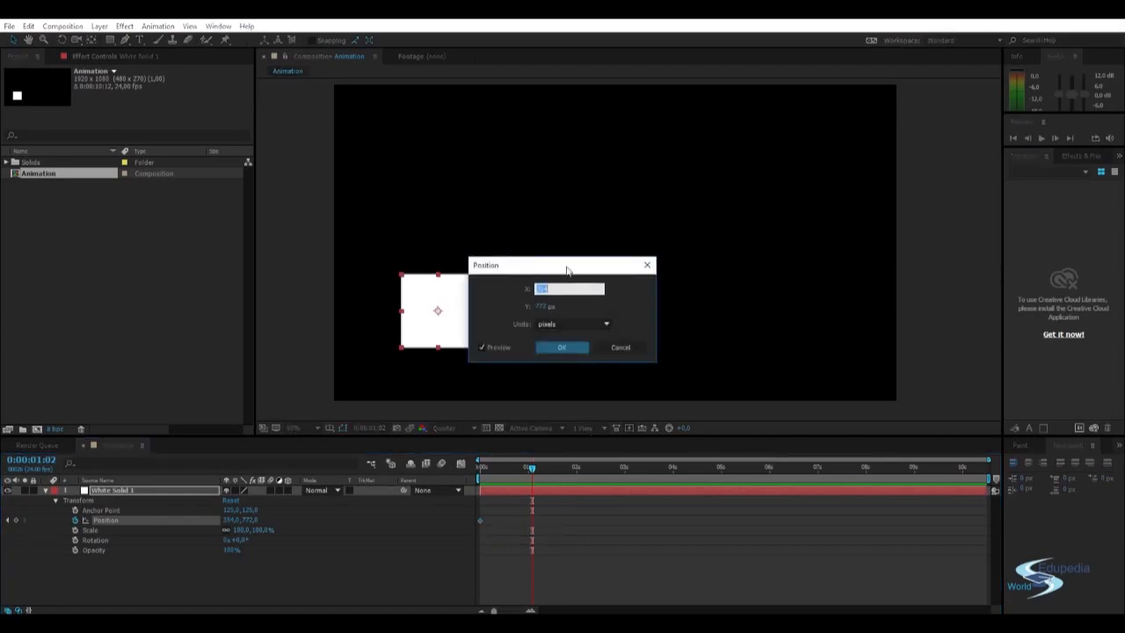
drag(565, 268, 621, 221)
click(604, 253)
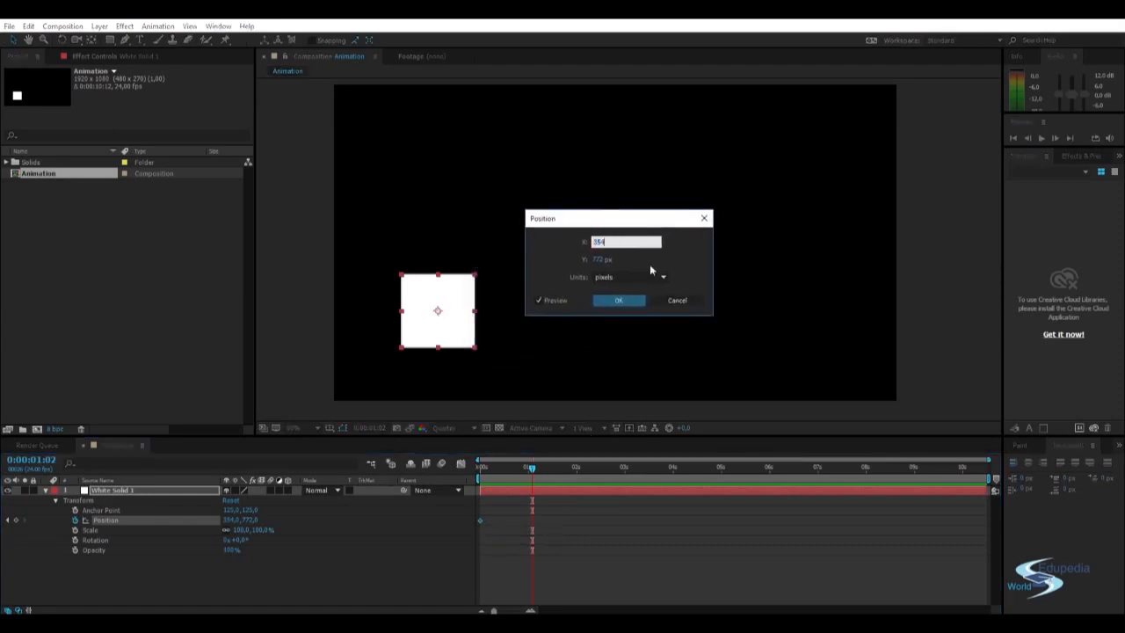
click(563, 245)
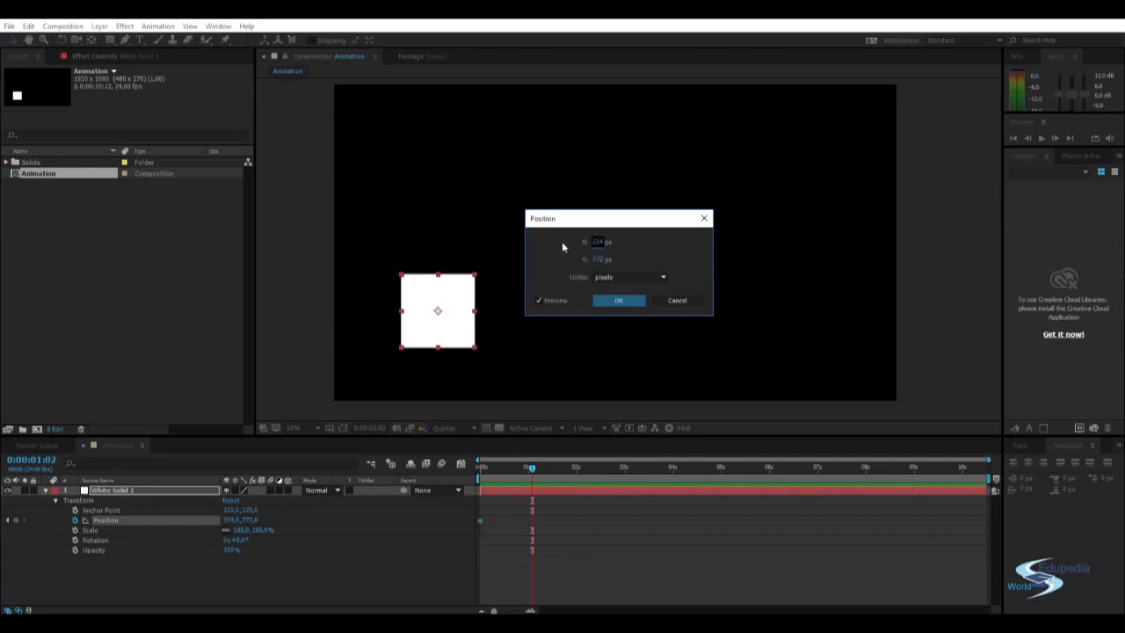
drag(597, 246, 595, 250)
click(618, 301)
mouse_move(480, 524)
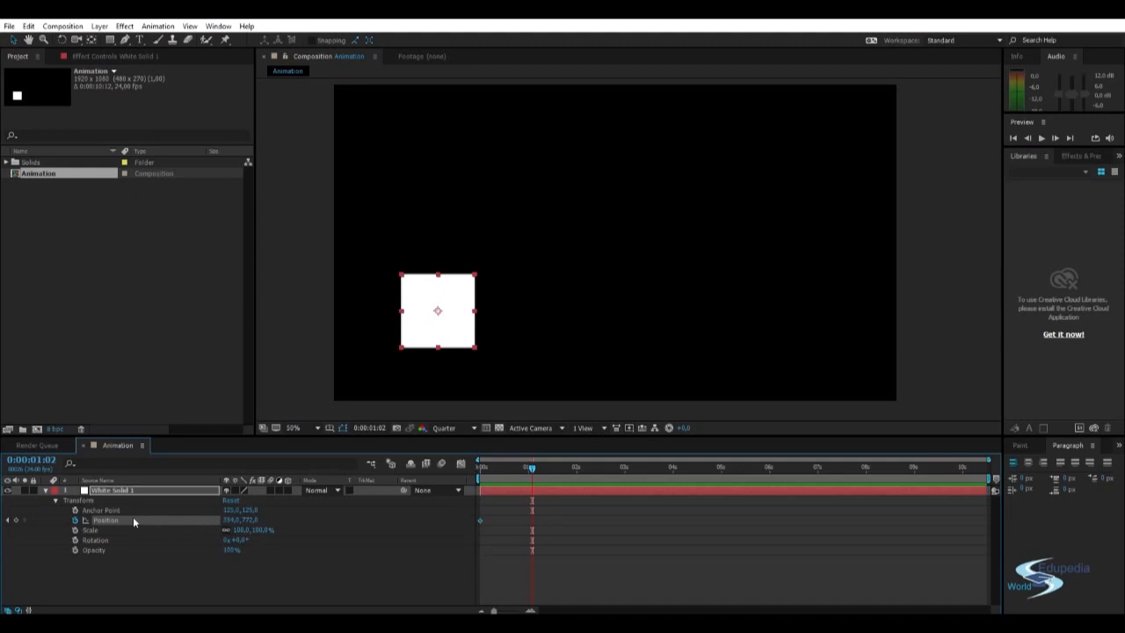
Step: Add a second Position keyframe at 0:00:06:00 by moving the square to the upper right, at about X 1640, Y 260
mouse_move(532, 466)
mouse_down()
mouse_move(480, 466)
mouse_move(1000, 458)
mouse_move(662, 474)
mouse_move(469, 472)
mouse_move(856, 464)
mouse_move(681, 451)
mouse_move(445, 455)
mouse_move(526, 473)
mouse_up()
mouse_move(522, 467)
mouse_down()
mouse_move(481, 473)
mouse_move(509, 470)
mouse_up()
drag(626, 476, 760, 473)
mouse_move(444, 335)
mouse_down()
mouse_move(590, 259)
mouse_move(804, 182)
mouse_move(826, 185)
mouse_up()
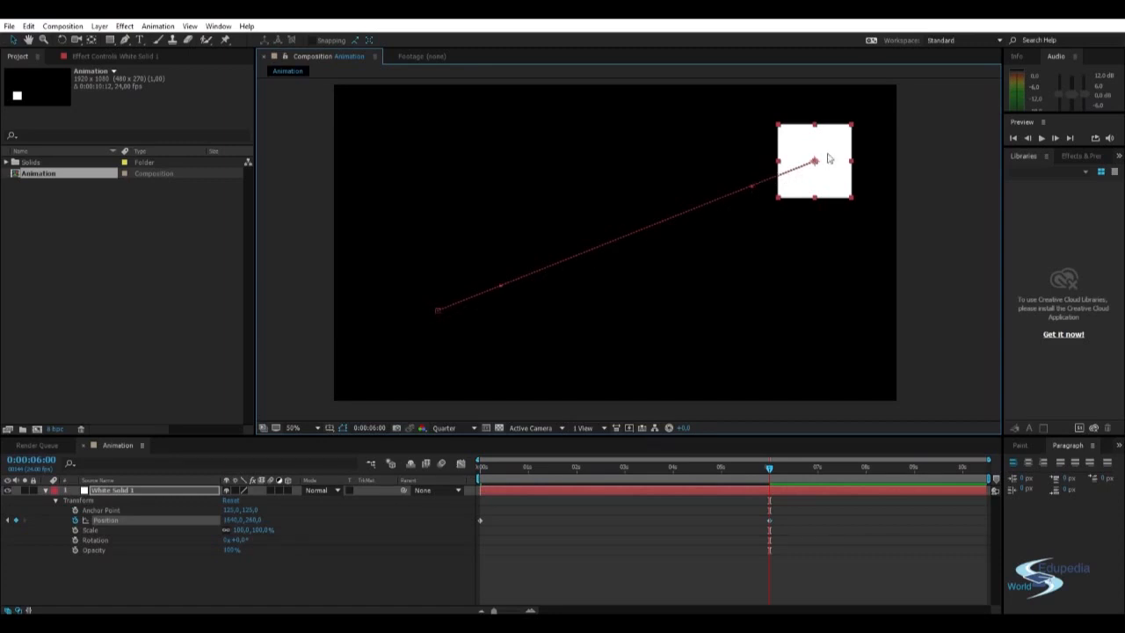
Step: Inspect the X and Y values stored in the second Position keyframe, leaving them as they are
click(786, 533)
click(839, 143)
drag(771, 472, 801, 470)
click(788, 534)
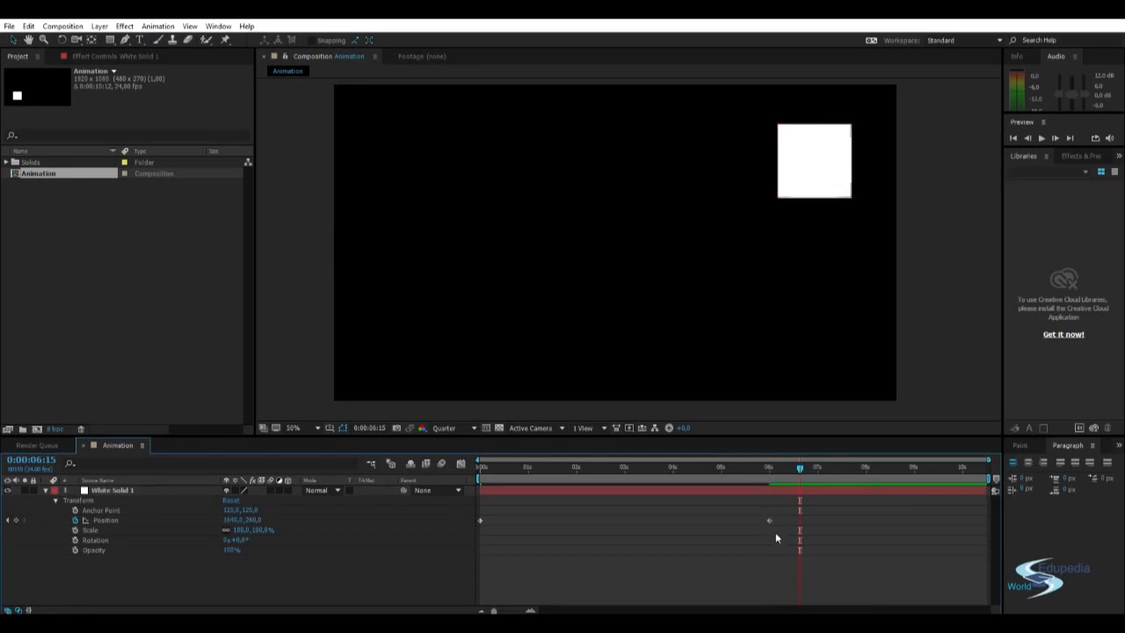
double_click(770, 521)
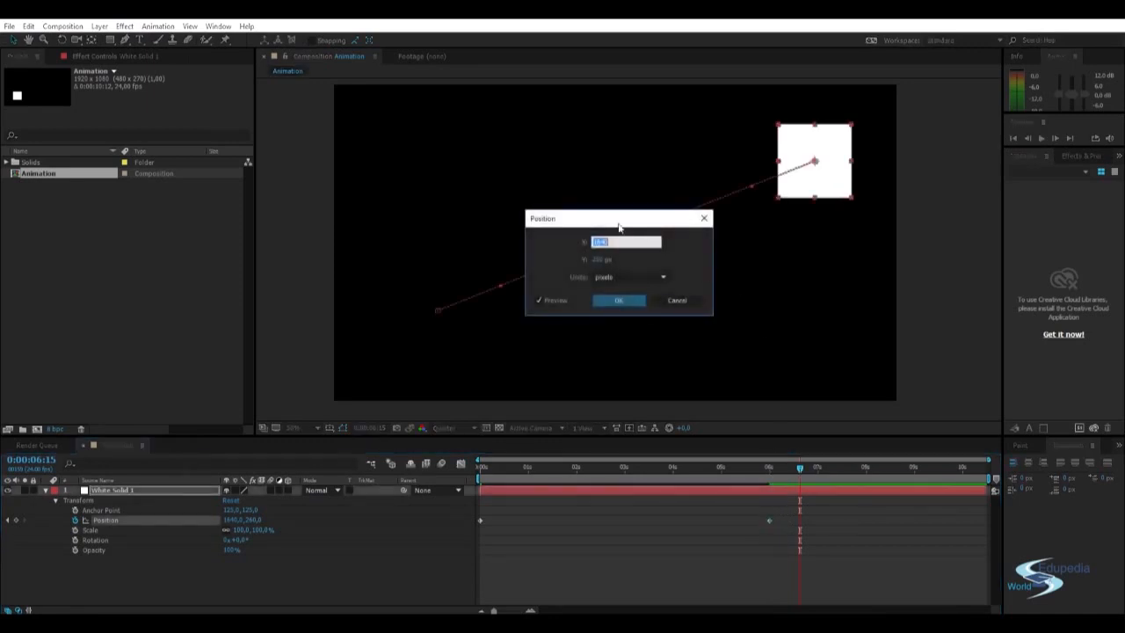
drag(626, 229, 684, 243)
click(697, 262)
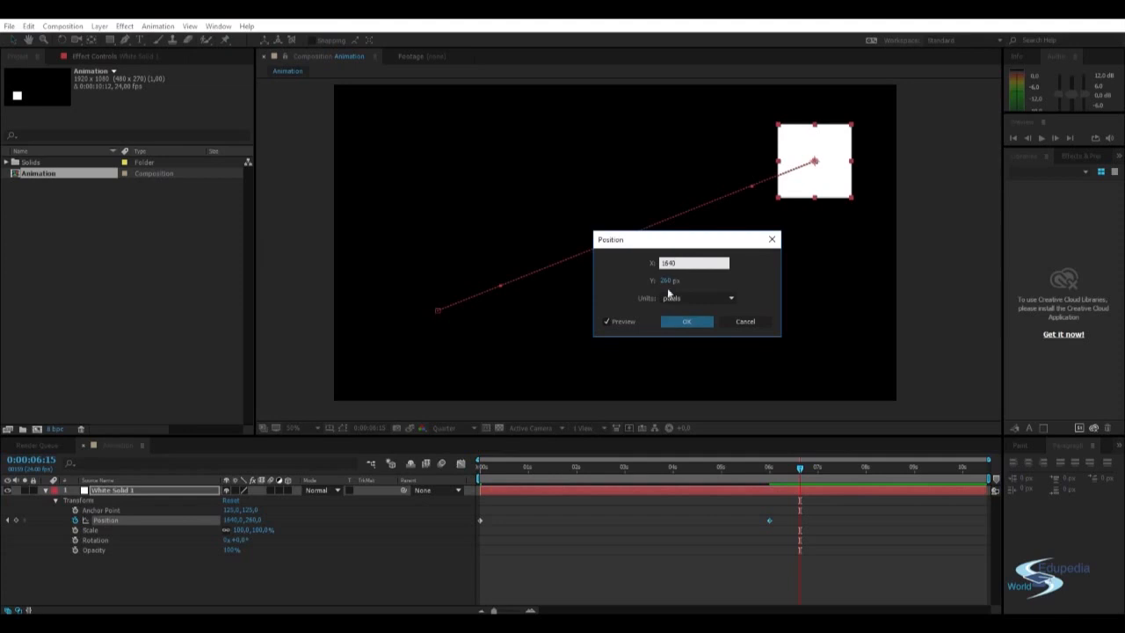
click(688, 322)
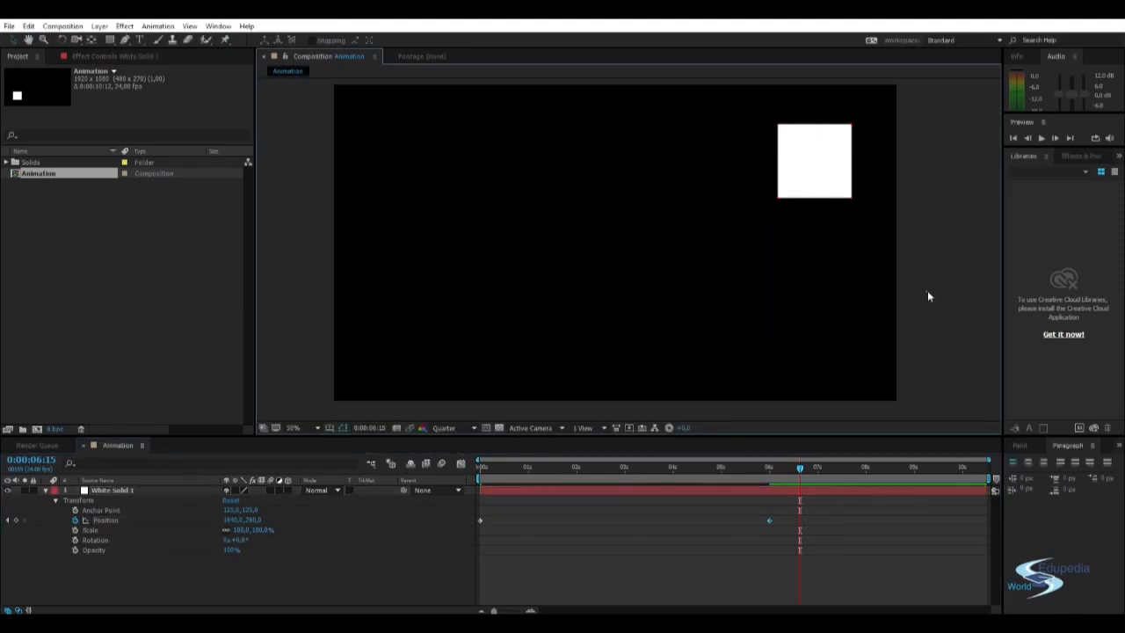
Step: Preview the square's position animation from the start of the composition
drag(799, 469, 482, 467)
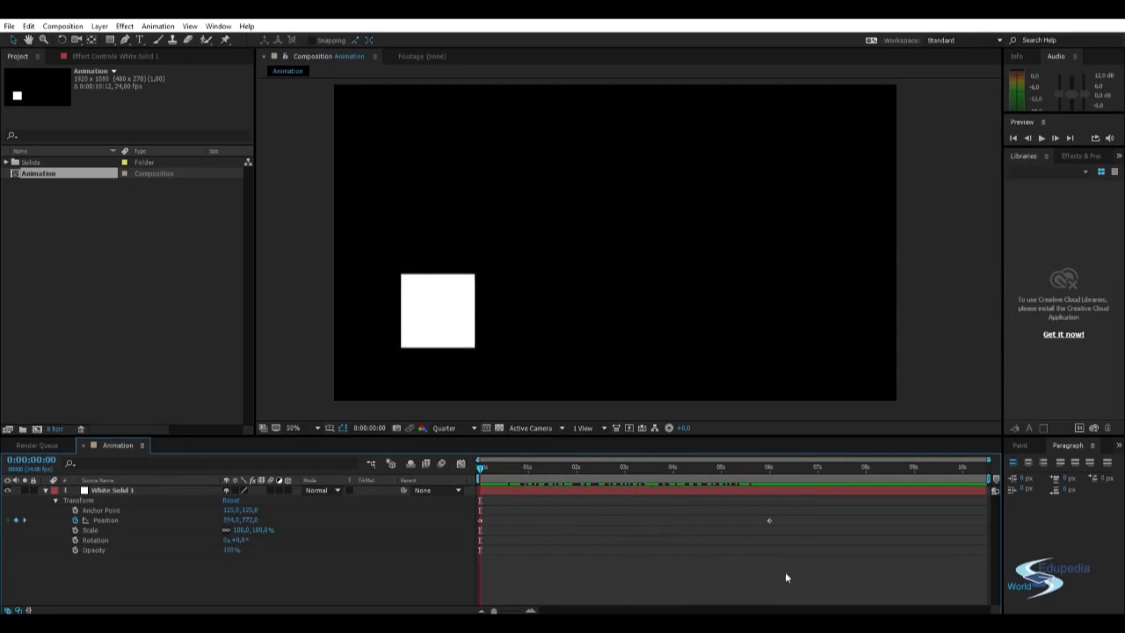
key(space)
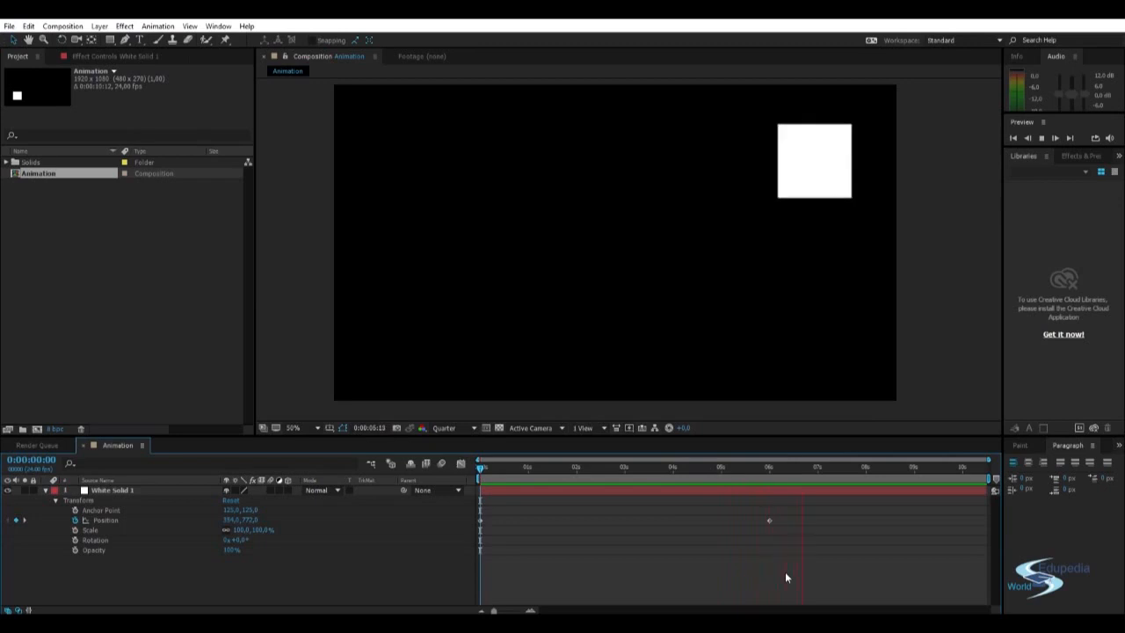
Step: Curve the end of the square's motion path by pulling the second Position keyframe's handle downward, and preview the curved movement
mouse_move(787, 466)
mouse_down()
mouse_move(472, 480)
mouse_move(811, 475)
mouse_move(436, 479)
mouse_move(780, 457)
mouse_move(523, 468)
mouse_move(791, 478)
mouse_move(774, 475)
mouse_up()
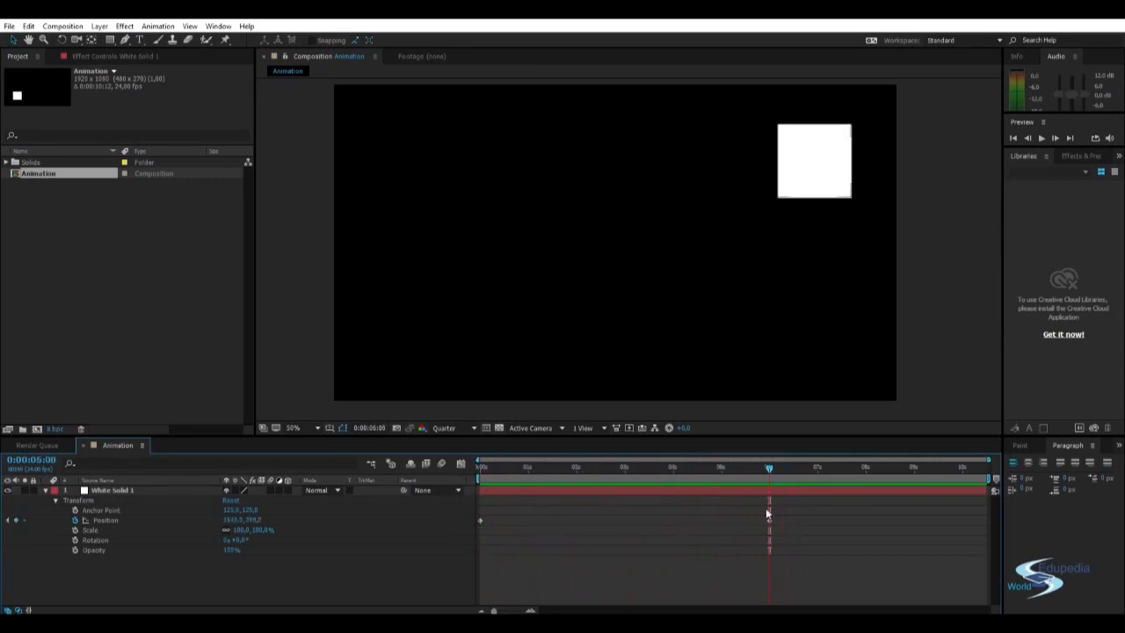
click(826, 162)
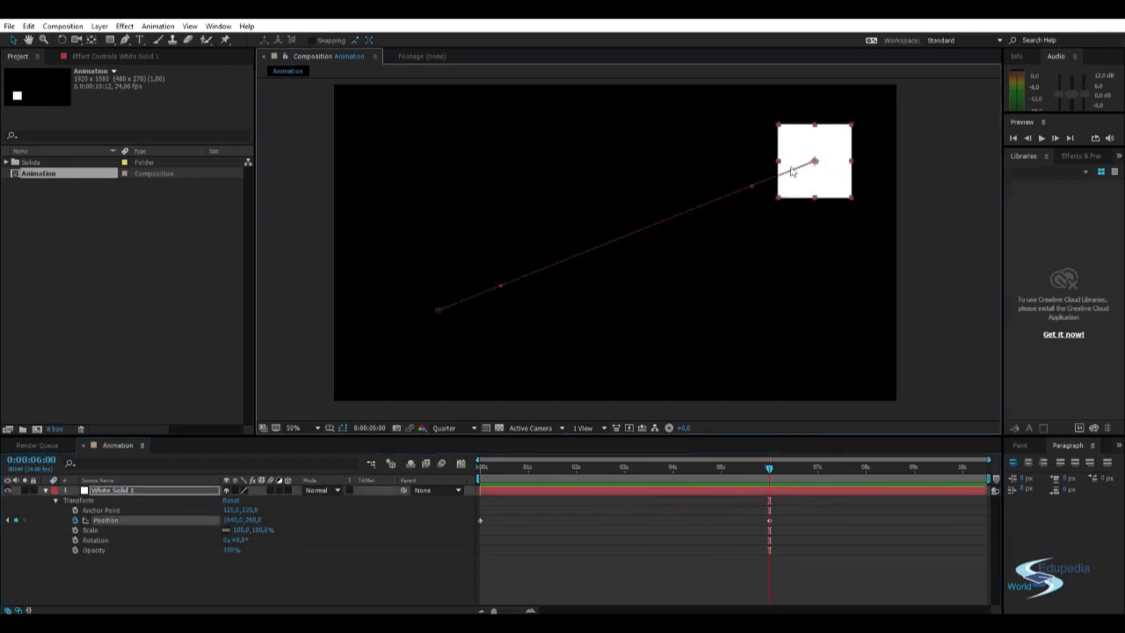
drag(752, 186, 731, 306)
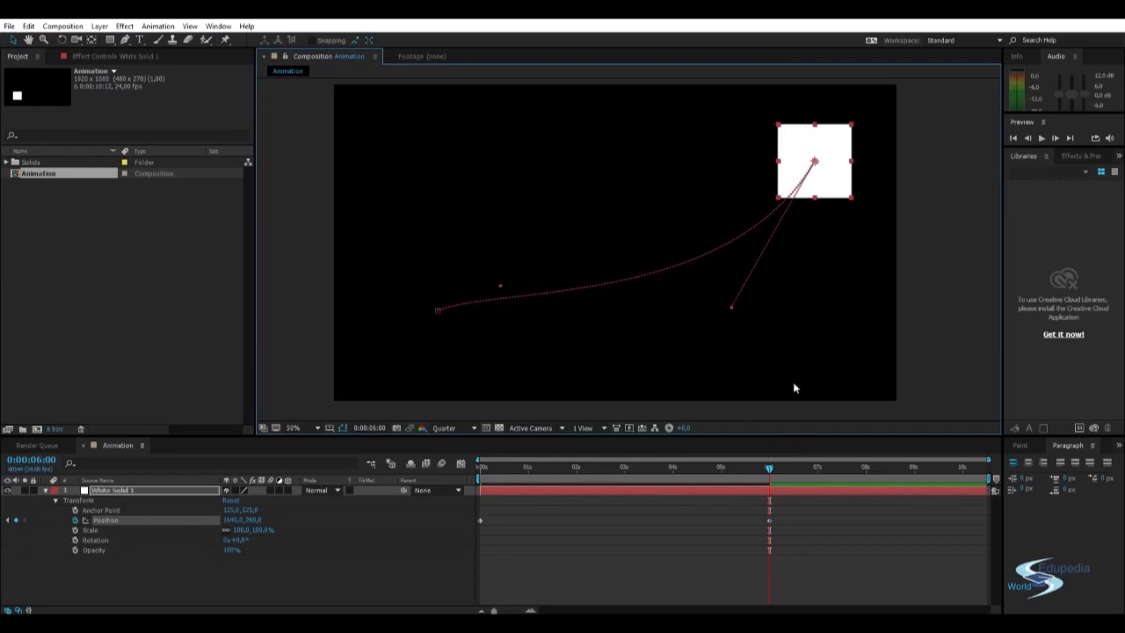
click(922, 299)
mouse_move(768, 468)
mouse_down()
mouse_move(488, 472)
mouse_move(769, 472)
mouse_up()
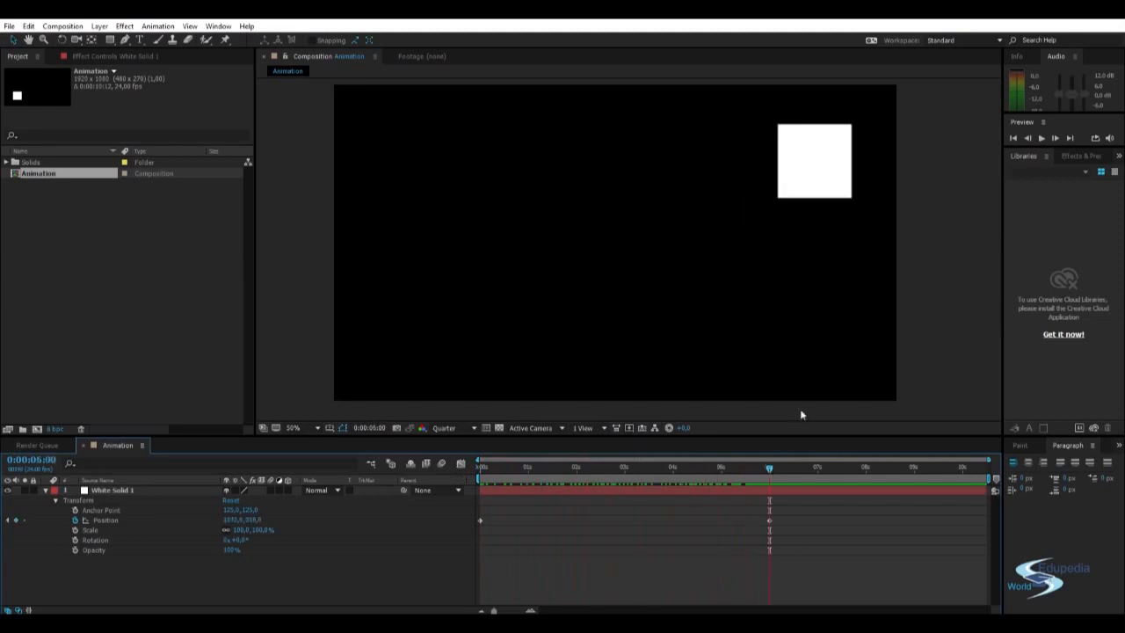
Step: Shape the motion path into a pronounced S-curve by pulling the first keyframe's handle upward and the second keyframe's handle downward
click(822, 176)
drag(500, 286, 569, 150)
drag(730, 309, 703, 400)
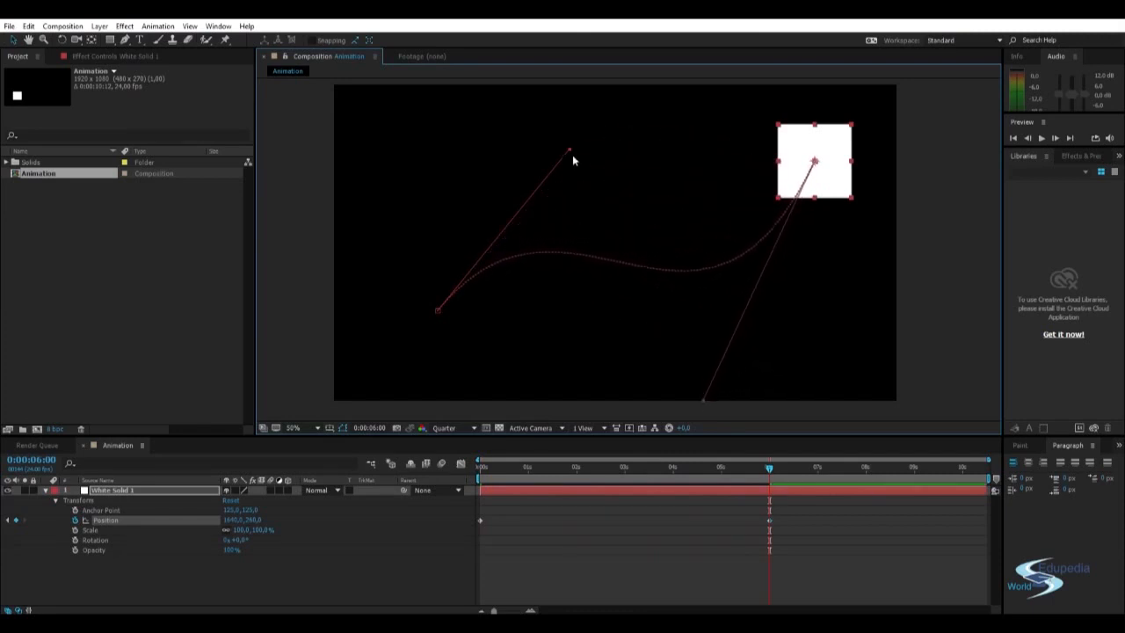
drag(570, 151, 453, 81)
scroll(817, 259, down, 2)
drag(777, 288, 769, 241)
drag(651, 278, 681, 399)
drag(579, 126, 567, 218)
drag(525, 173, 560, 107)
click(769, 205)
drag(728, 315, 709, 246)
scroll(676, 275, up, 2)
click(790, 145)
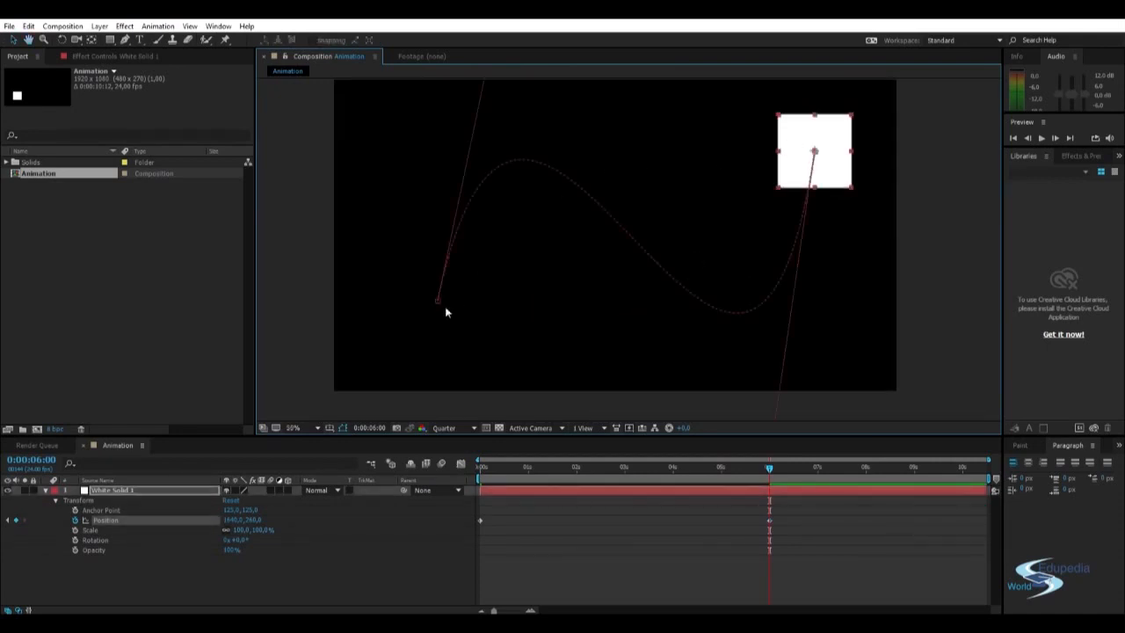
Step: Preview the square's movement along the S-curved path
click(952, 156)
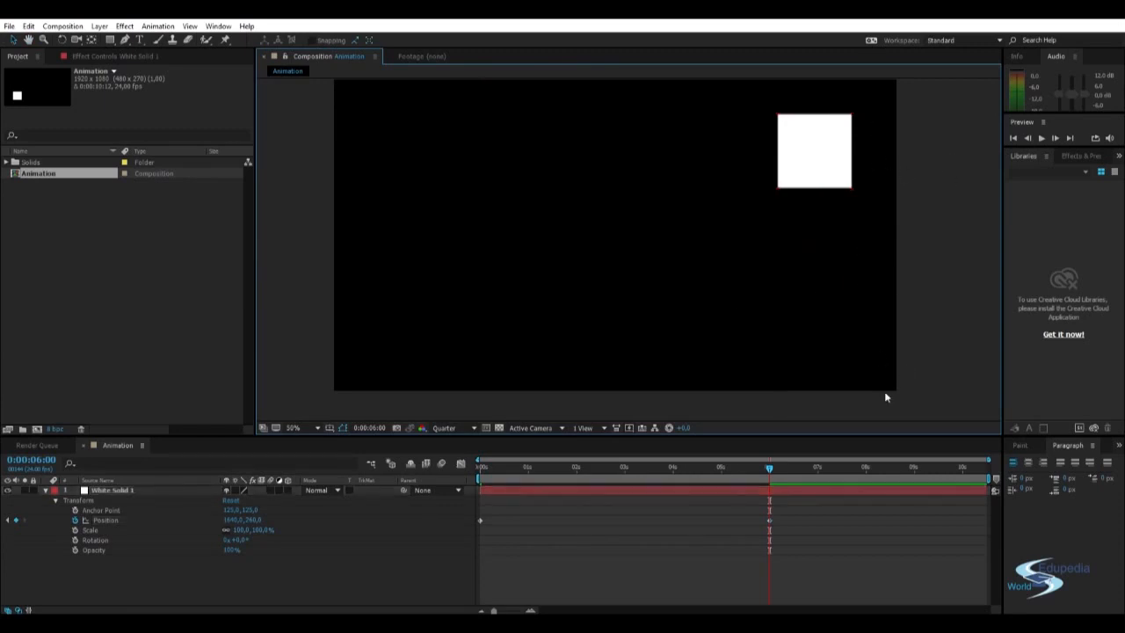
key(space)
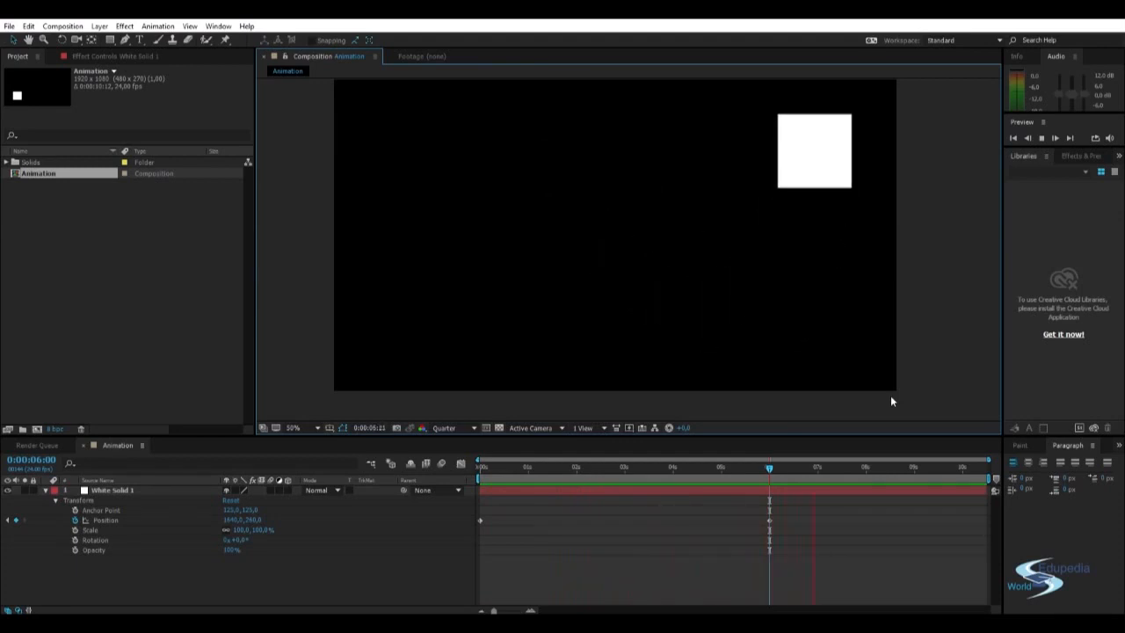
click(774, 466)
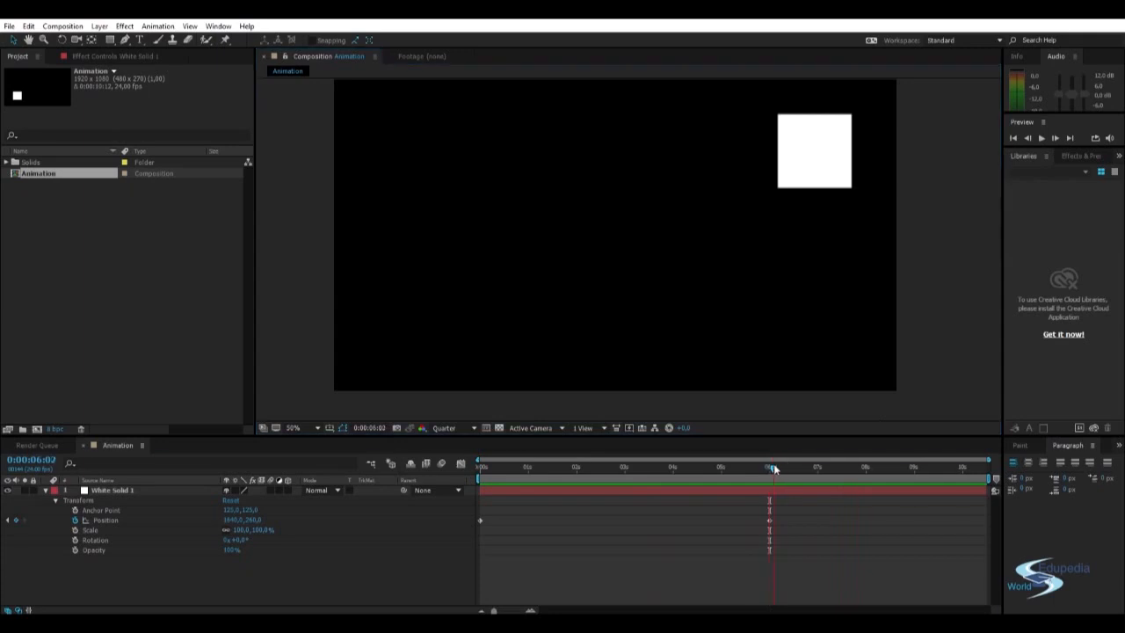
Step: Move the second Position keyframe to 0:00:03:00 to shorten the square's movement
click(770, 521)
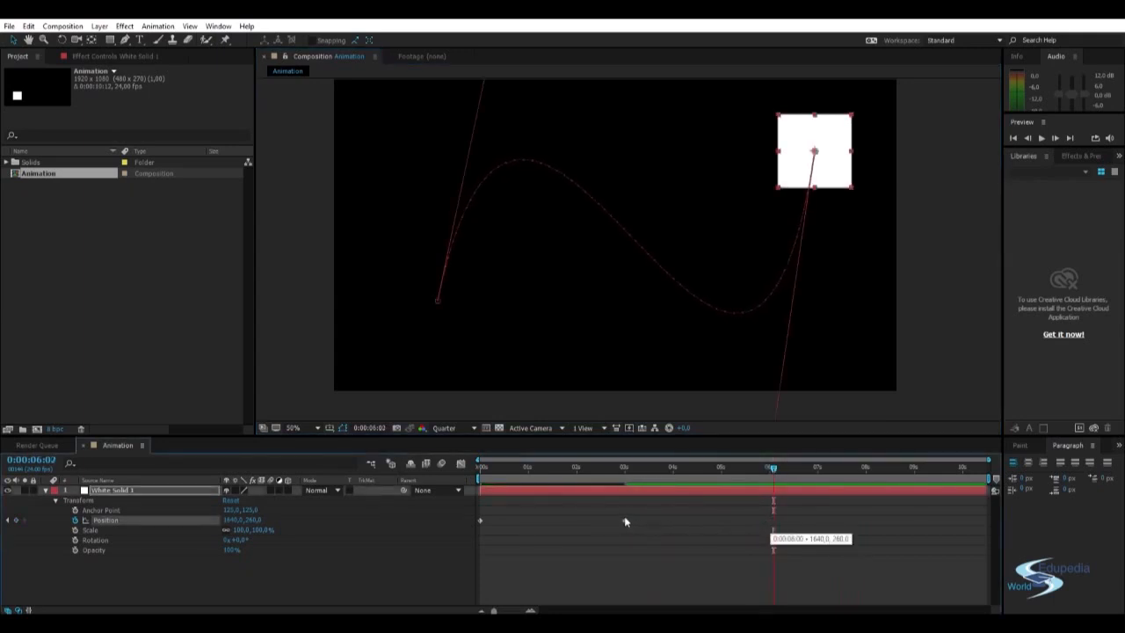
click(626, 467)
key(ctrl+v)
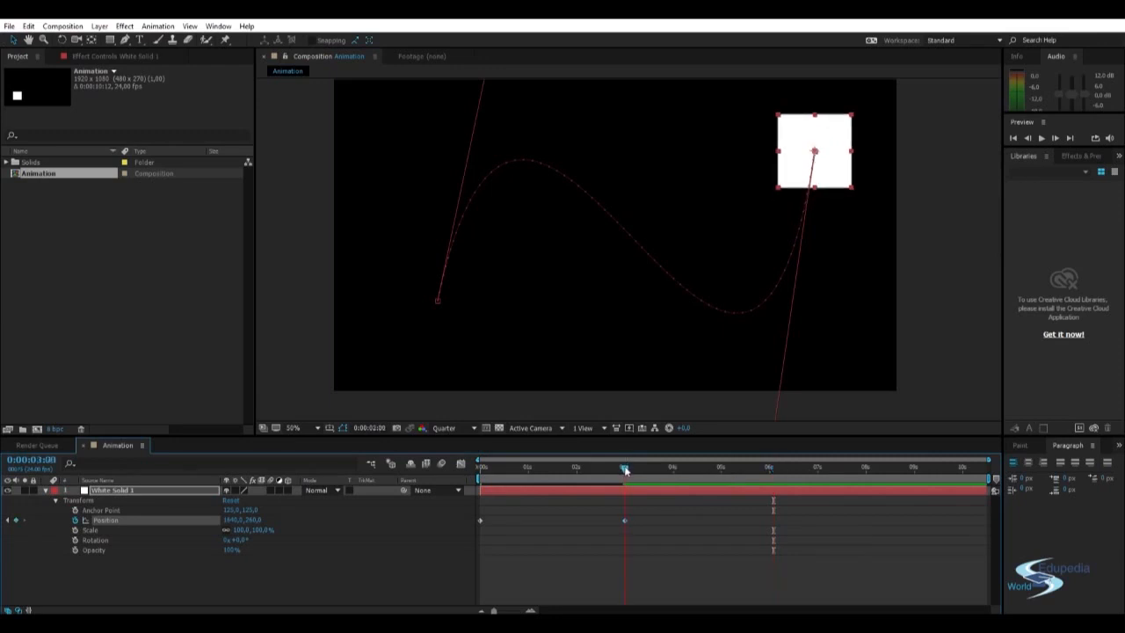
click(712, 535)
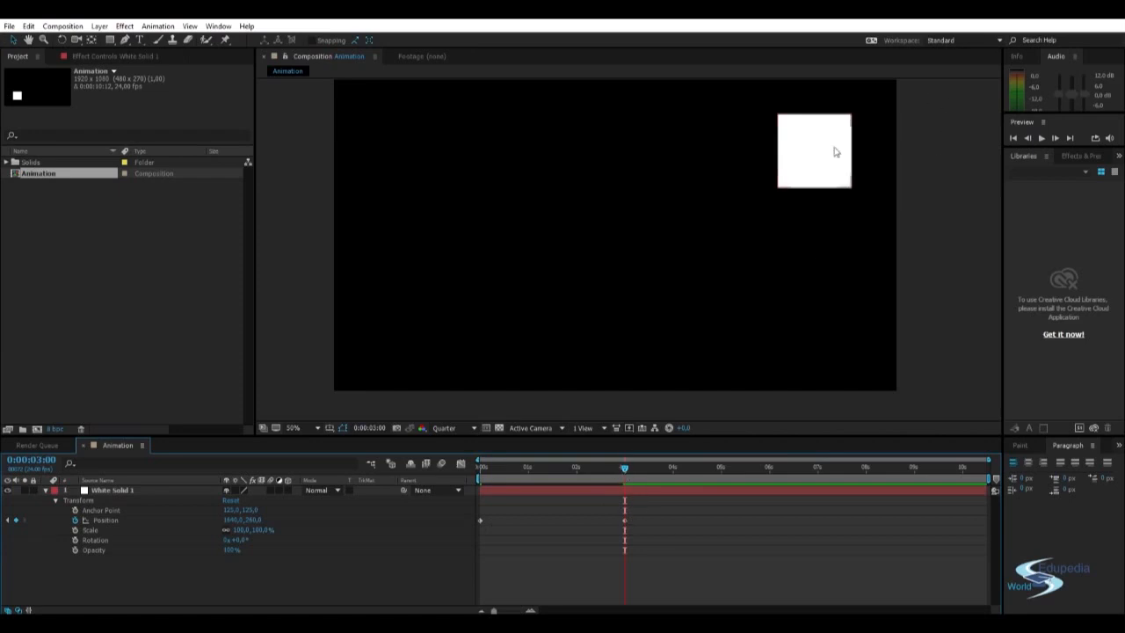
Step: Preview the shortened animation and return the playhead to 0:00:00:00
key(space)
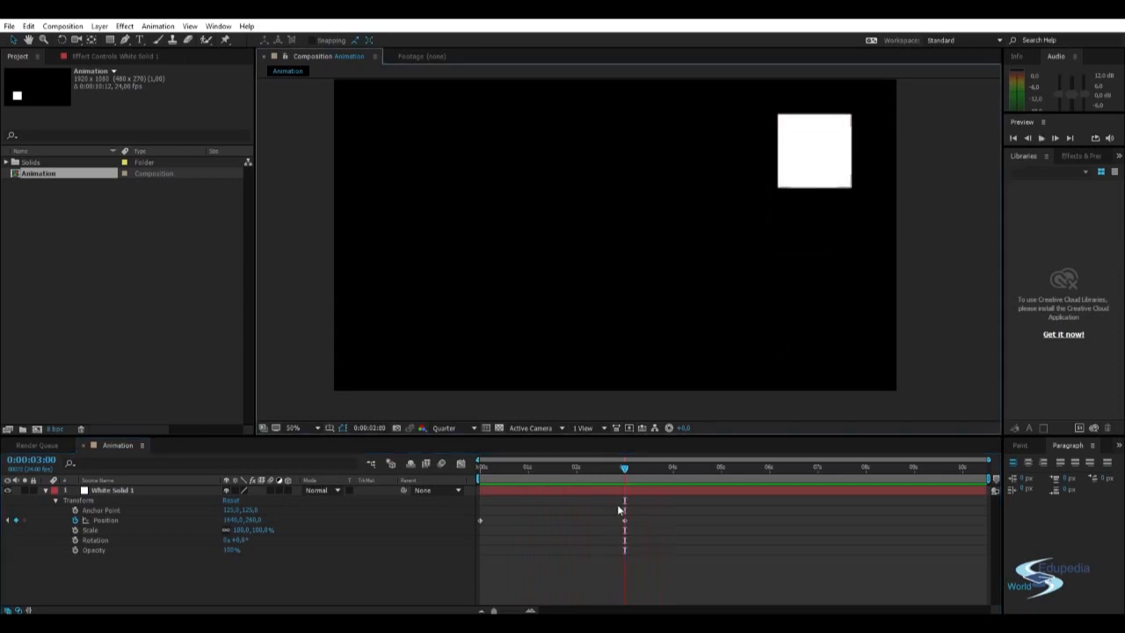
mouse_move(653, 471)
mouse_down()
mouse_move(450, 480)
mouse_move(648, 458)
mouse_up()
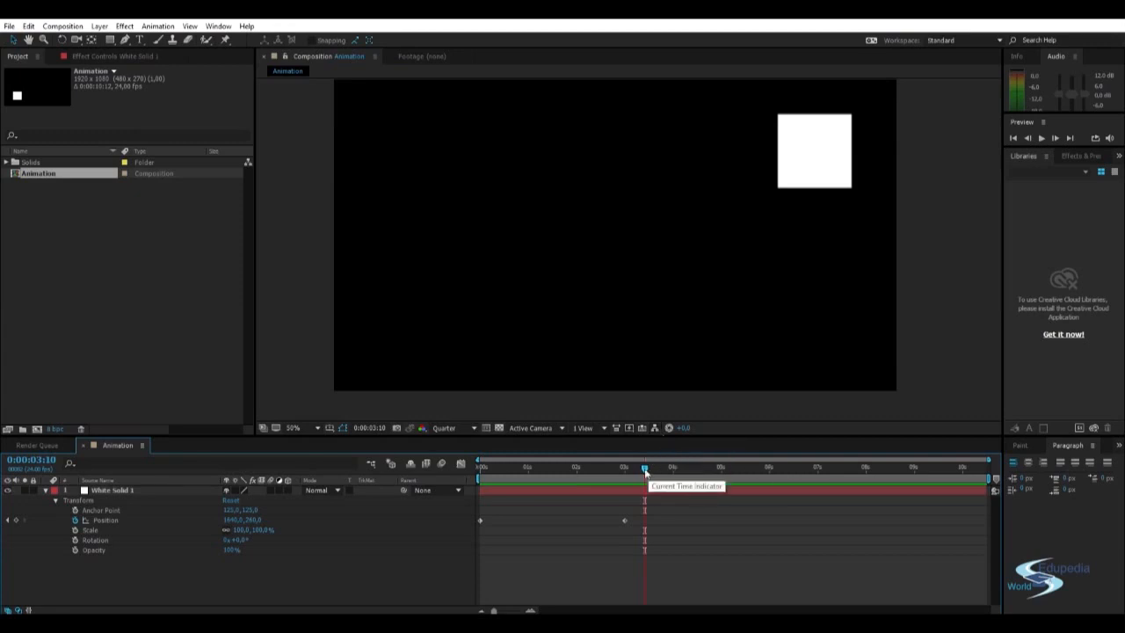
drag(644, 472, 479, 468)
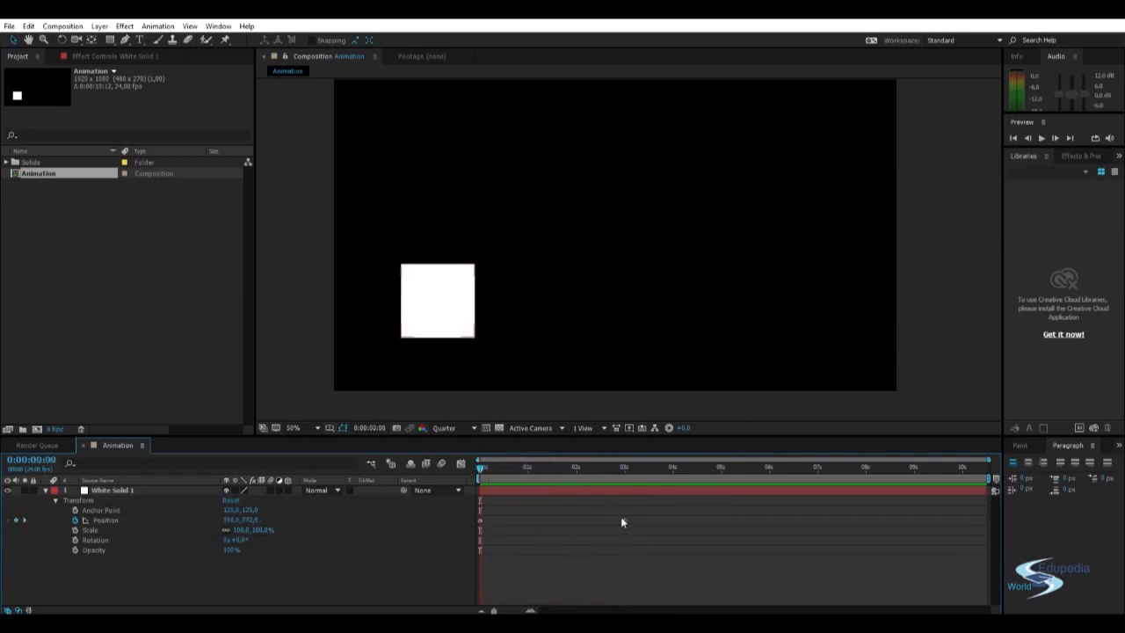
Step: Scrub through the animation before and after the second Position keyframe, and replay it to examine how abruptly the square stops
drag(480, 468, 620, 468)
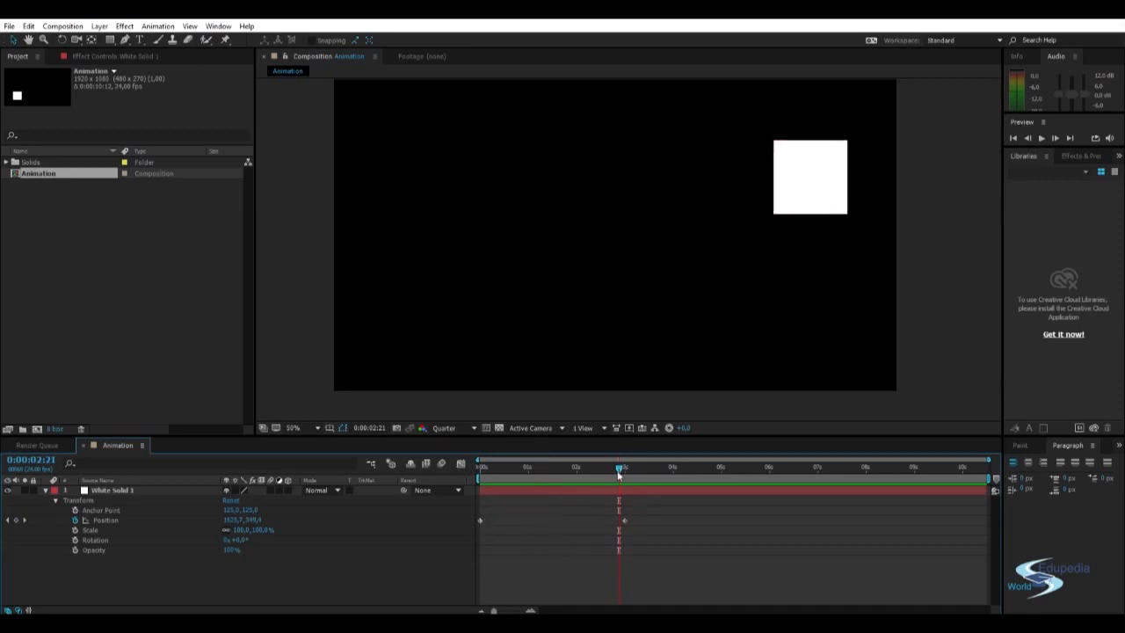
drag(619, 470, 717, 469)
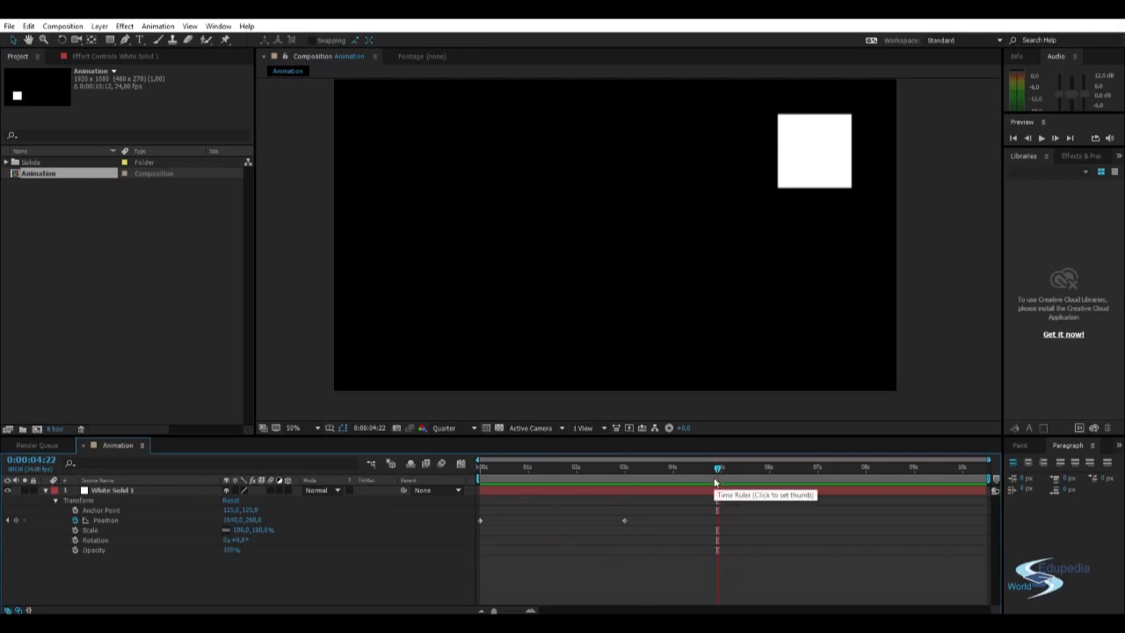
mouse_move(625, 470)
mouse_down()
mouse_move(480, 468)
mouse_move(637, 467)
mouse_up()
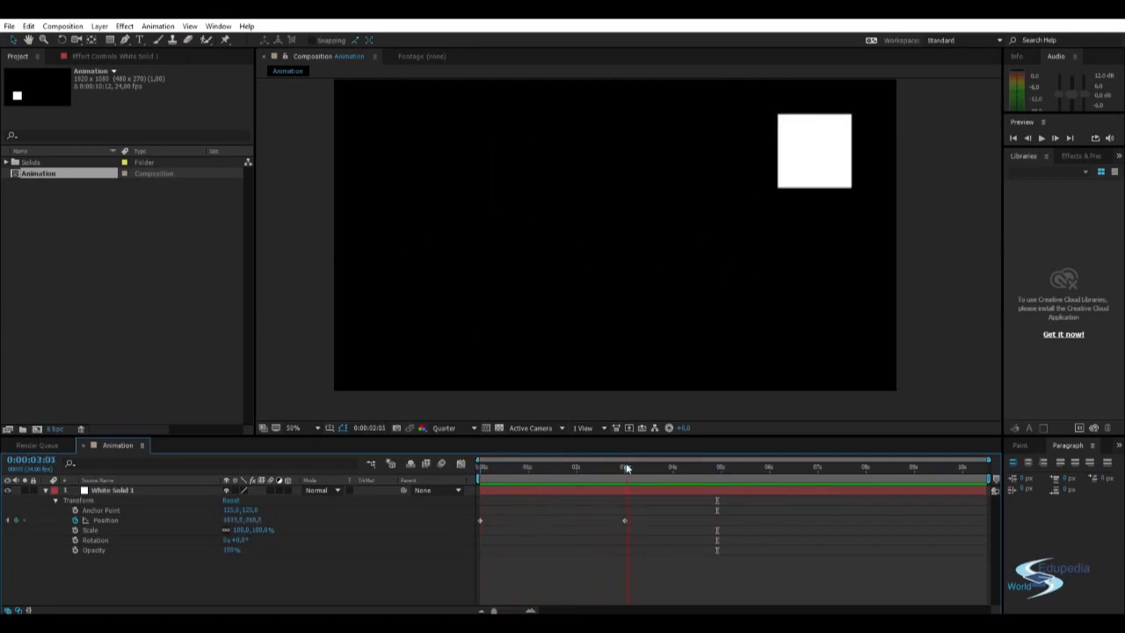
drag(648, 467, 654, 467)
drag(646, 467, 623, 459)
click(674, 468)
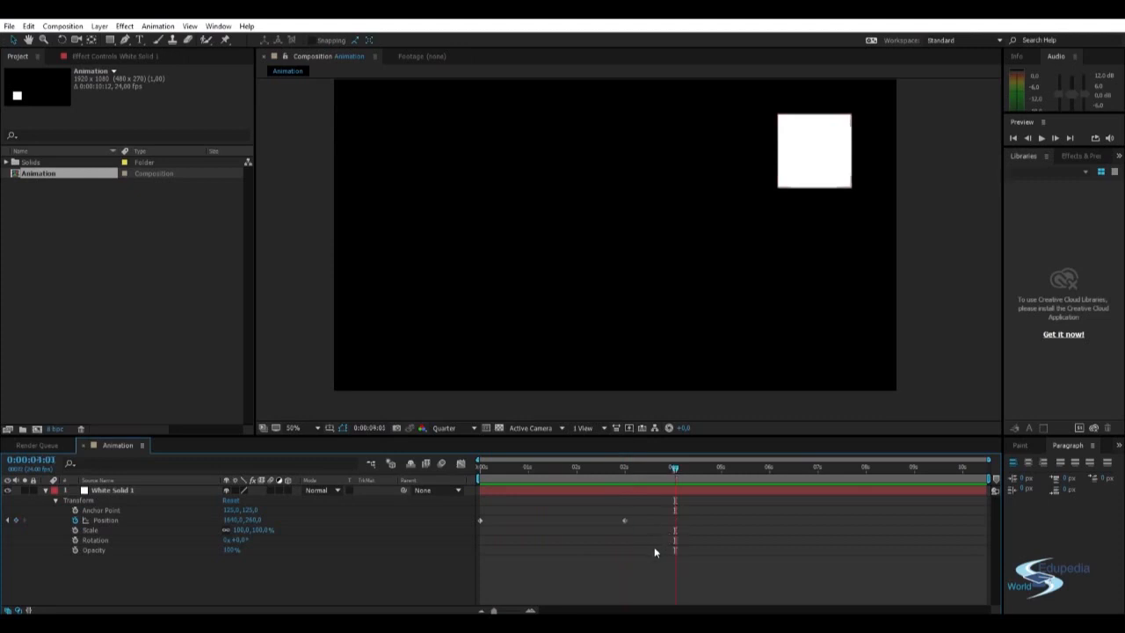
key(space)
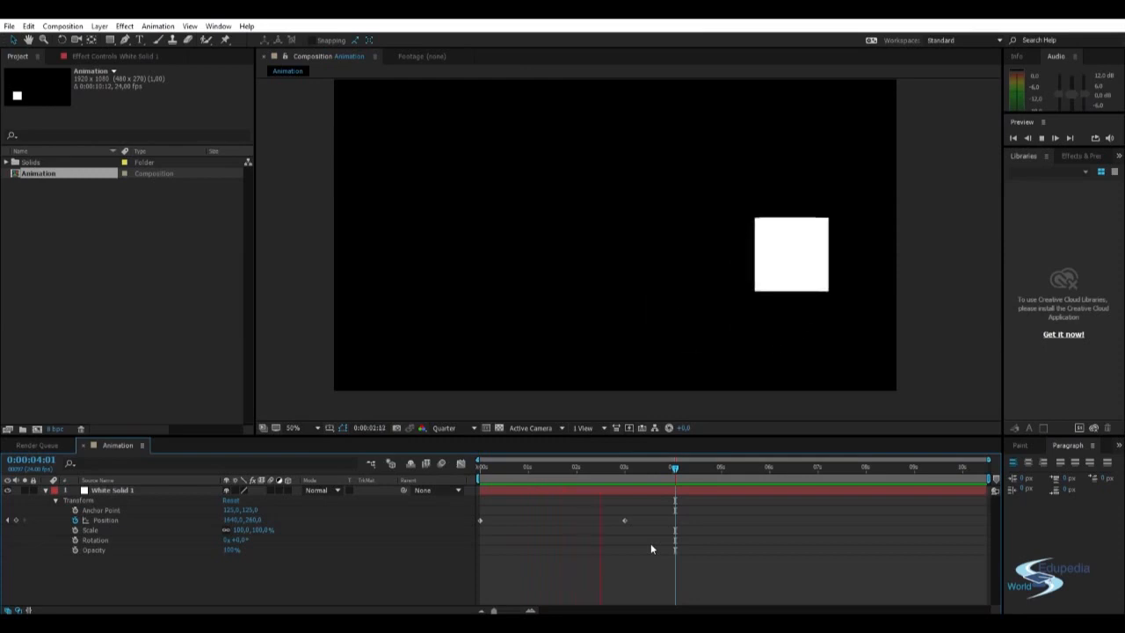
click(644, 468)
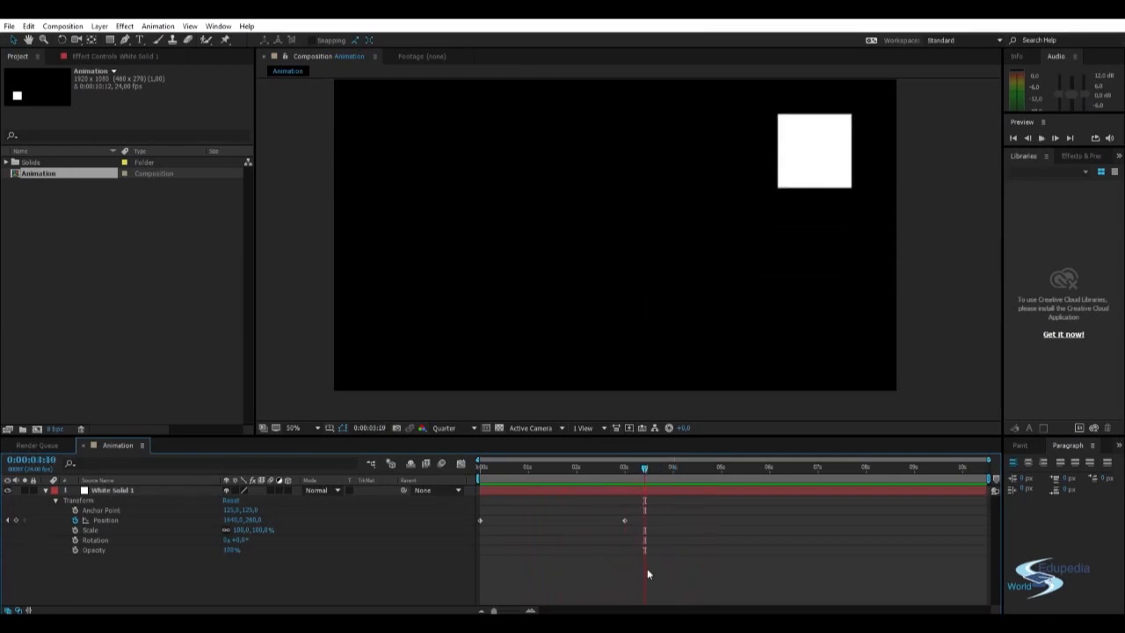
Step: Apply Easy Ease to the second Position keyframe at 0:00:03:00
click(625, 521)
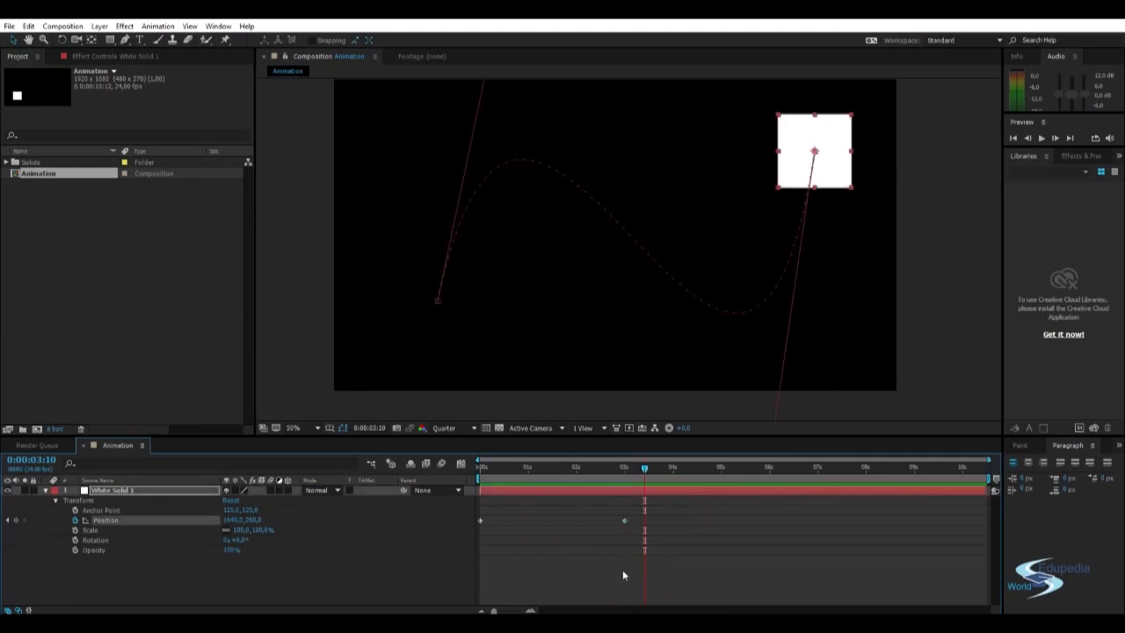
right_click(624, 521)
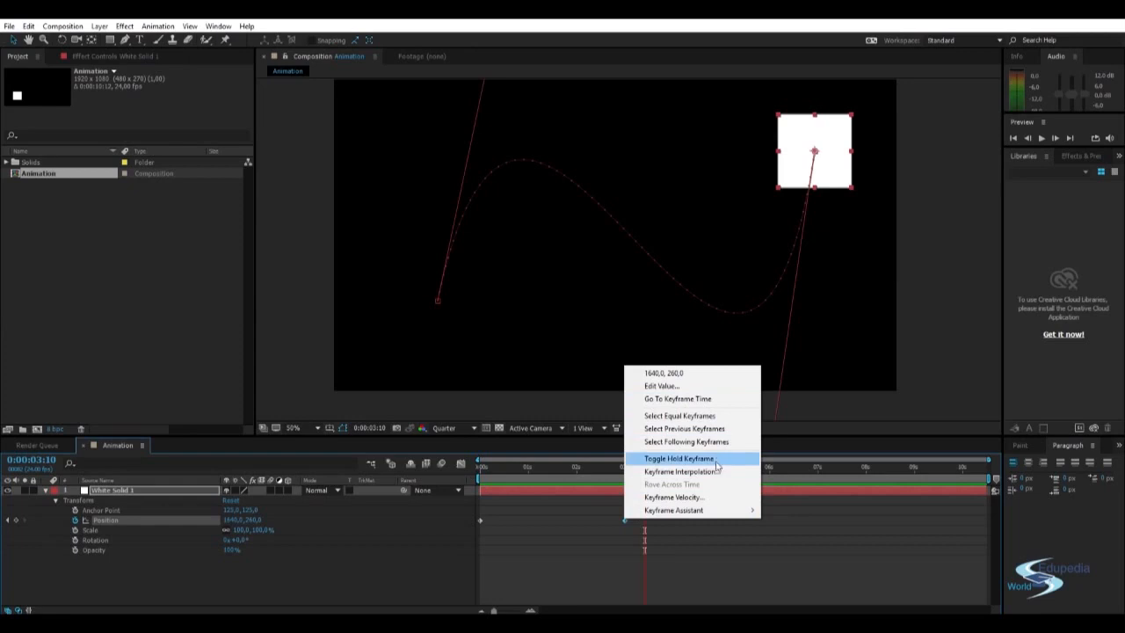
mouse_move(684, 513)
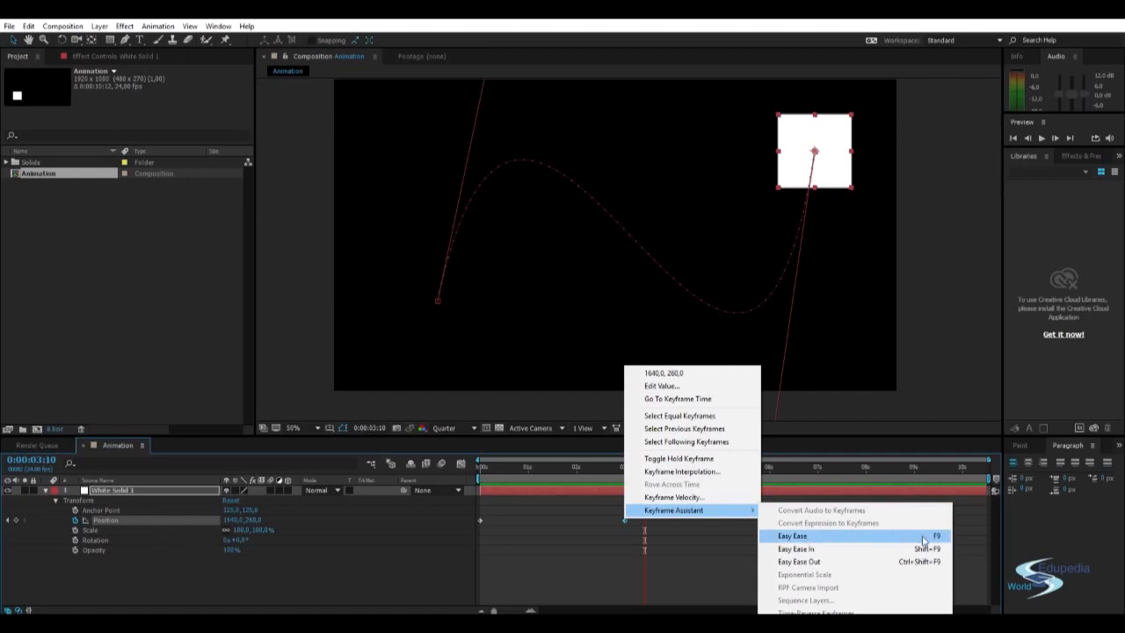
click(644, 526)
drag(593, 503, 670, 547)
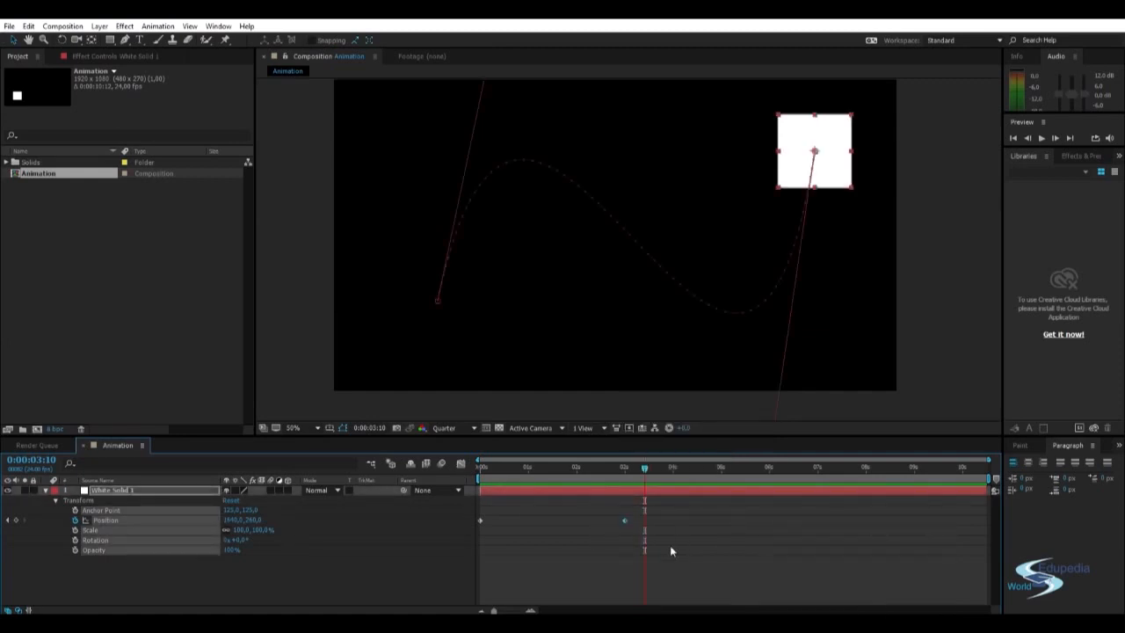
drag(598, 499, 644, 528)
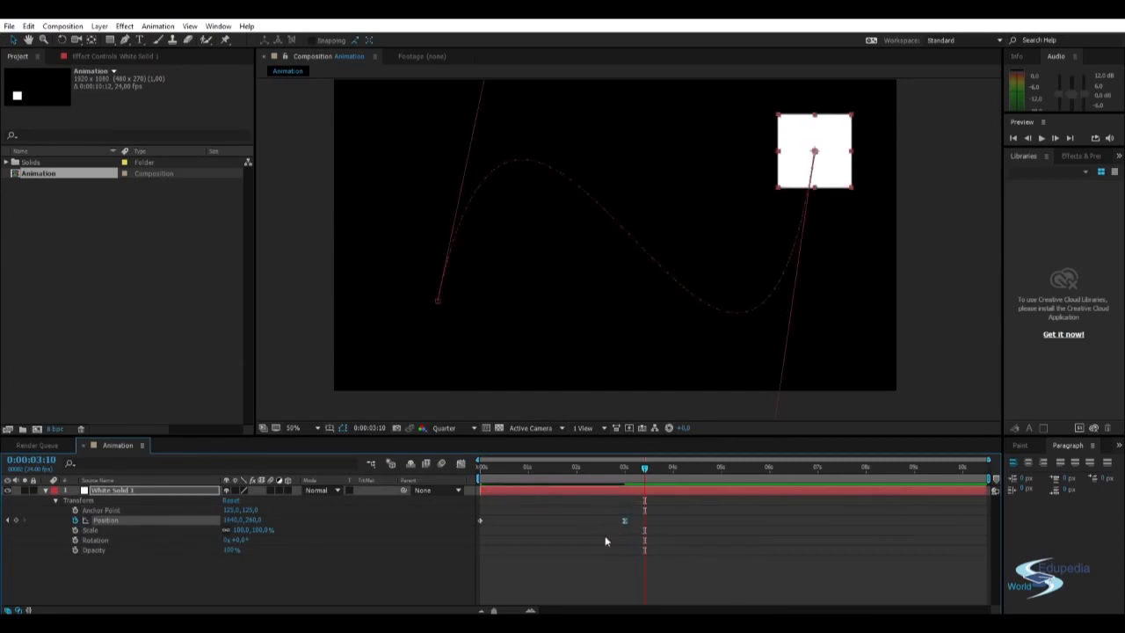
Step: Apply Easy Ease to the first Position keyframe at the start of the composition
drag(603, 506, 637, 541)
click(633, 533)
click(581, 552)
drag(534, 547, 443, 516)
key(F9)
click(565, 538)
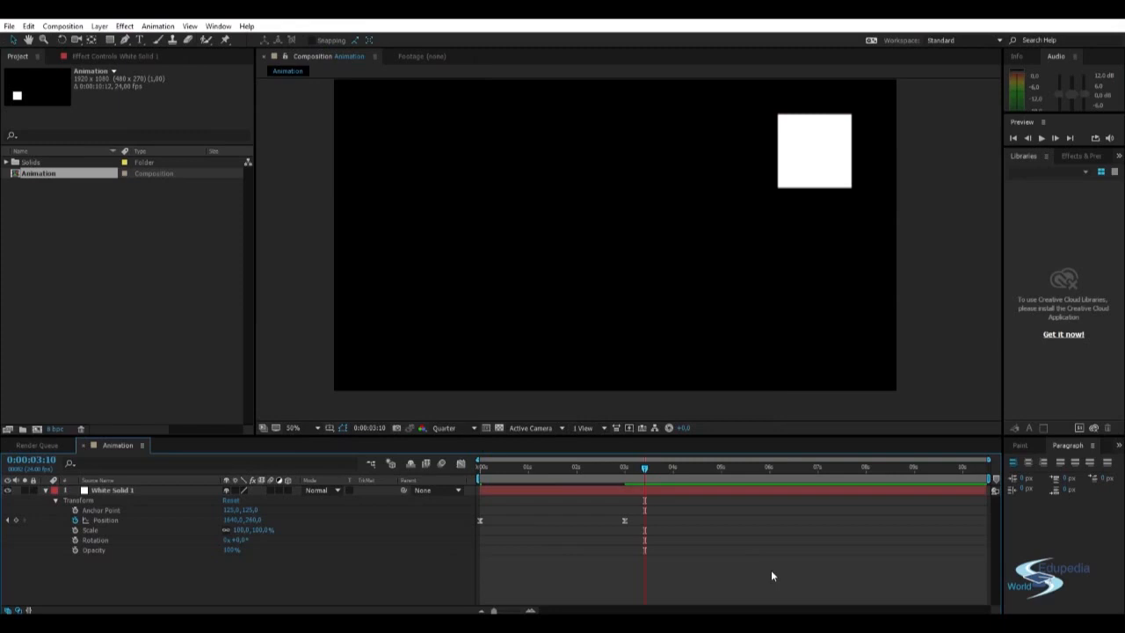
Step: Preview the eased movement of the square
key(space)
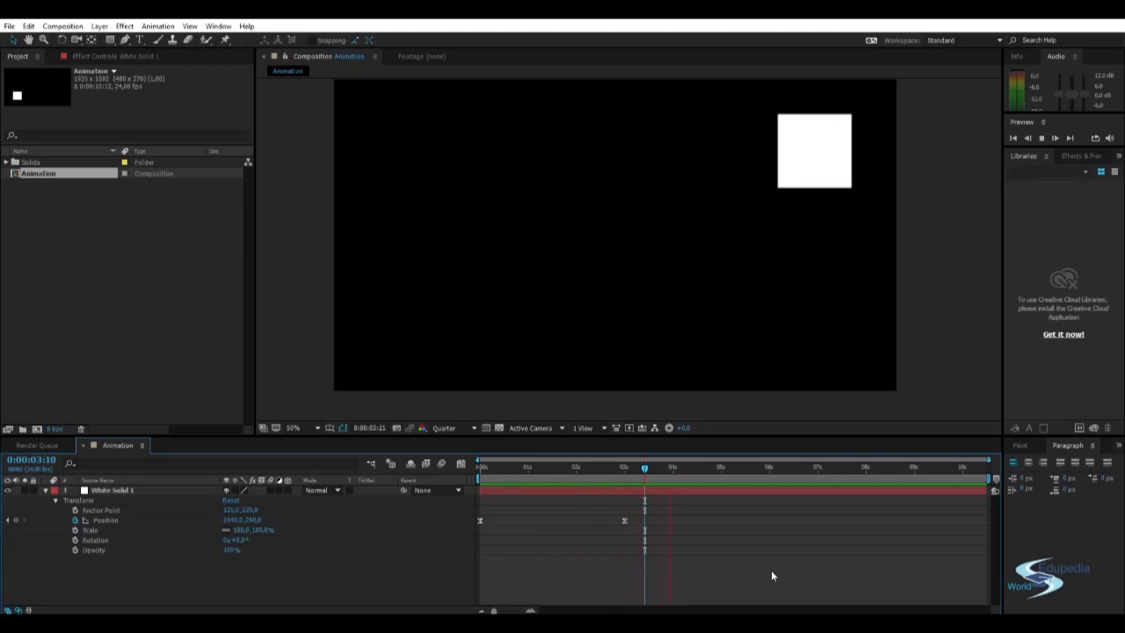
key(space)
Step: End the work area at 0:00:03:13 and preview the animation within that range
drag(652, 472, 651, 473)
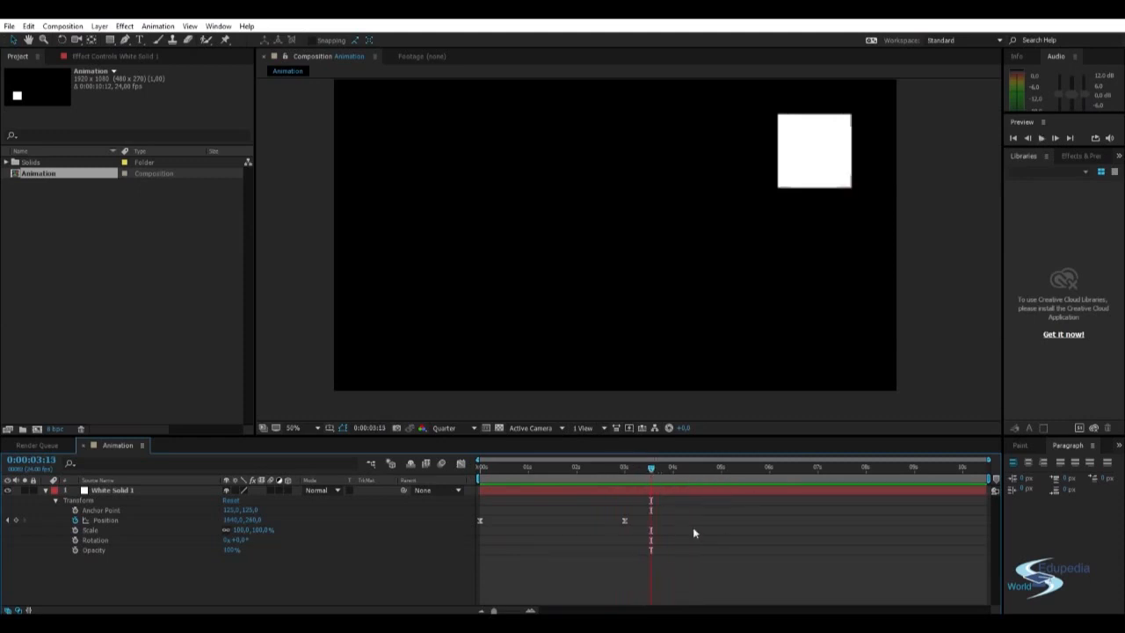
key(b)
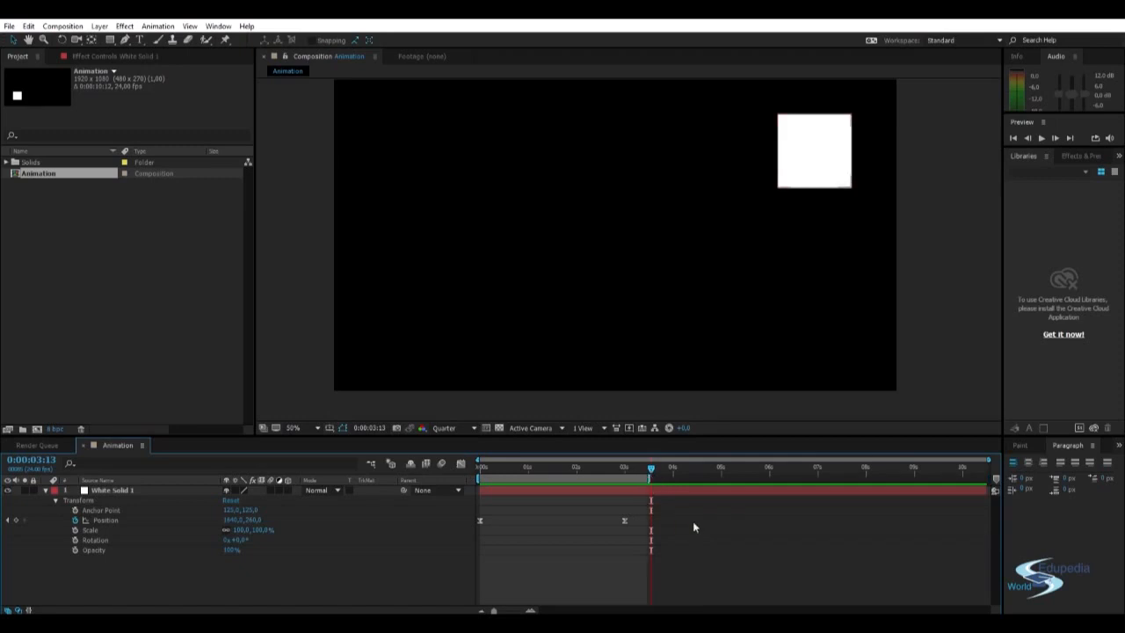
key(space)
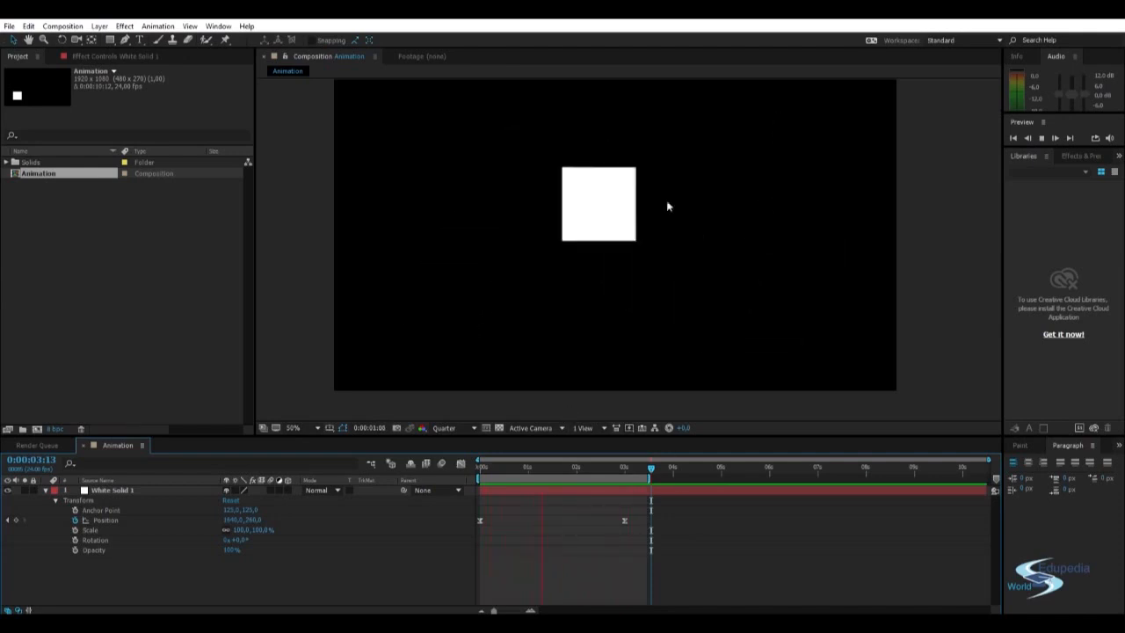
Step: Remove all Position keyframes with the playhead at 0:00:00:00, and extend the work area's end to shortly before the 6-second mark
click(637, 466)
drag(629, 467, 466, 466)
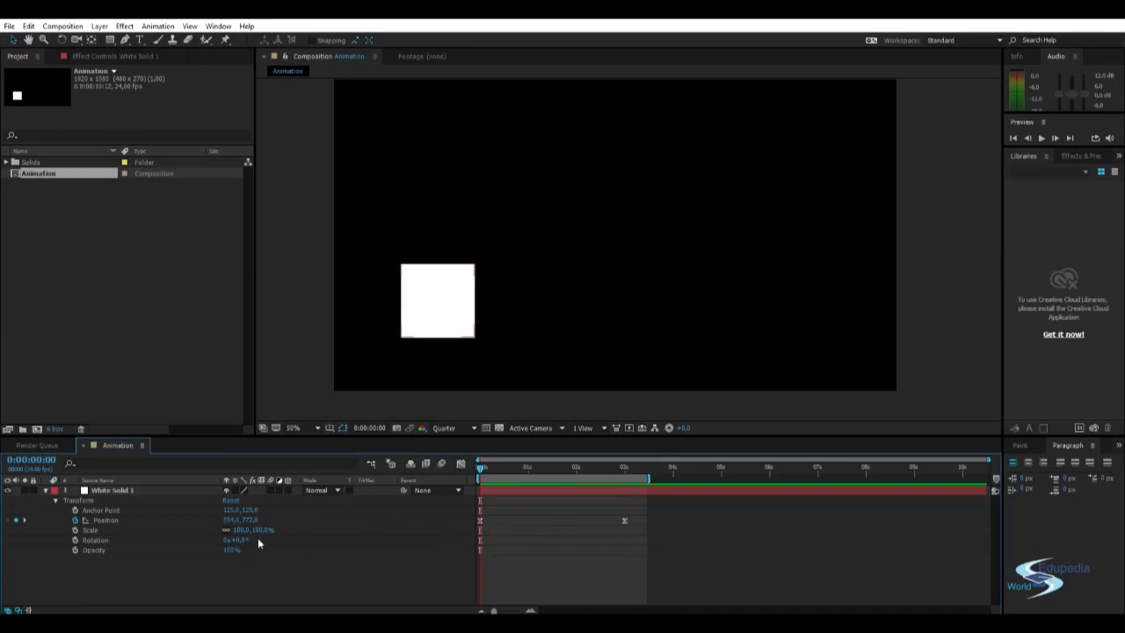
click(75, 520)
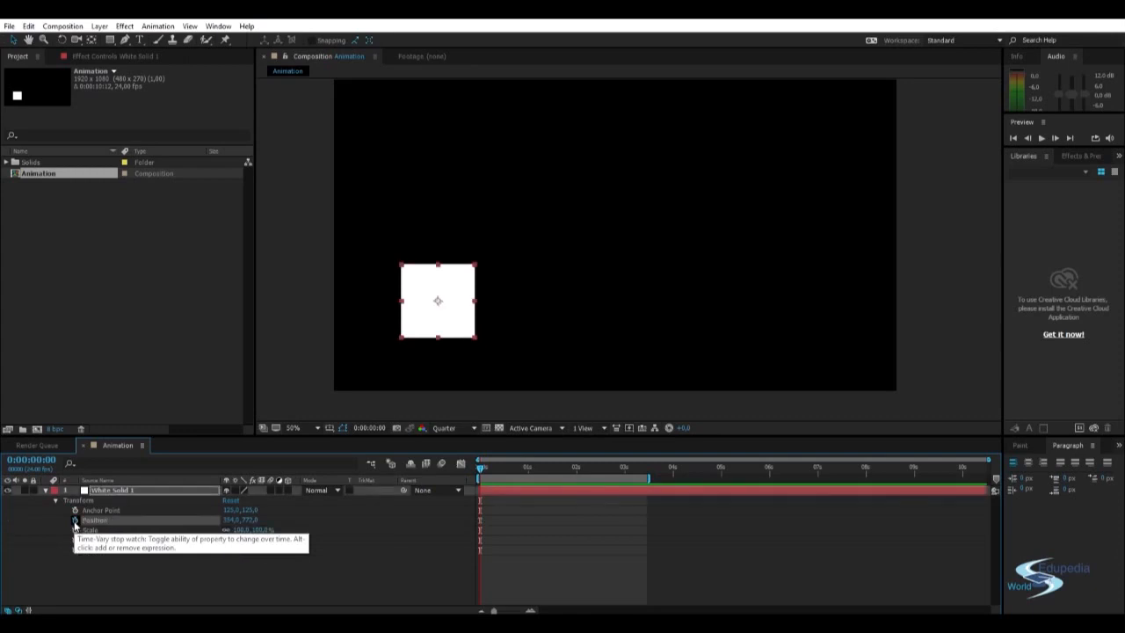
drag(483, 469, 458, 475)
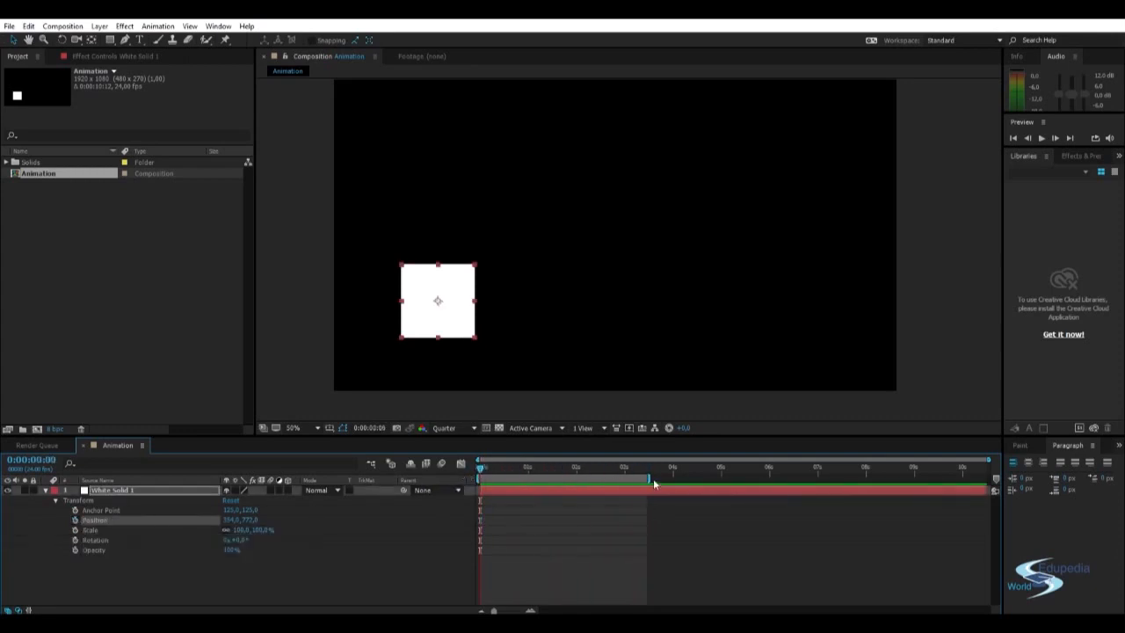
drag(645, 478, 755, 478)
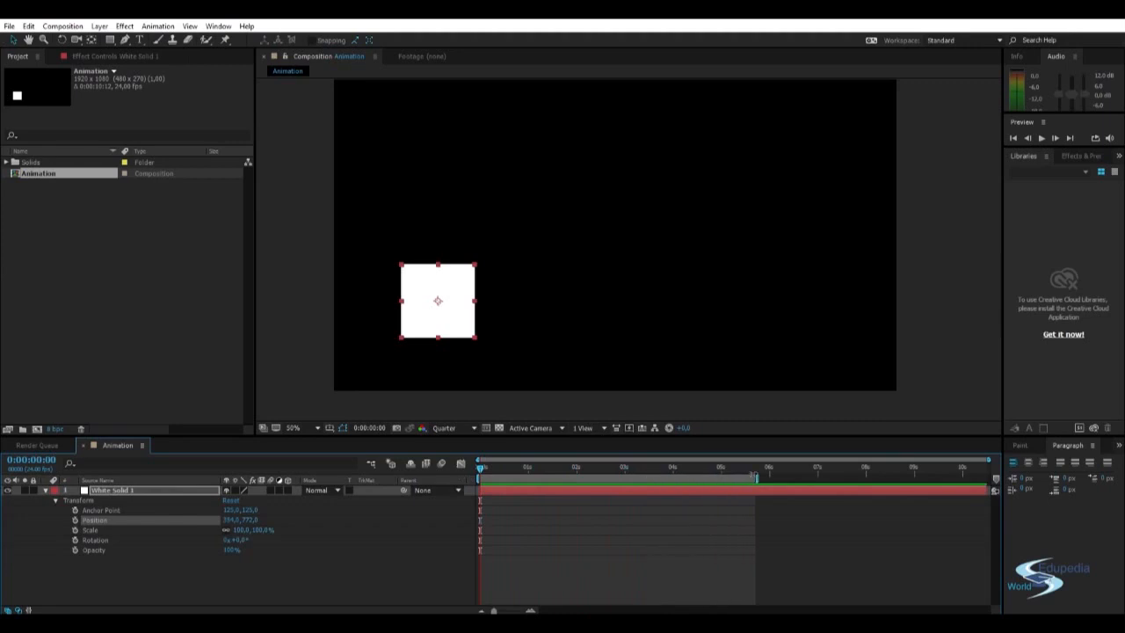
click(74, 519)
drag(484, 471, 560, 470)
drag(529, 467, 465, 469)
mouse_move(509, 525)
mouse_down()
mouse_move(532, 522)
mouse_move(488, 525)
mouse_move(522, 525)
mouse_up()
click(588, 523)
drag(548, 552, 498, 509)
key(Delete)
click(580, 523)
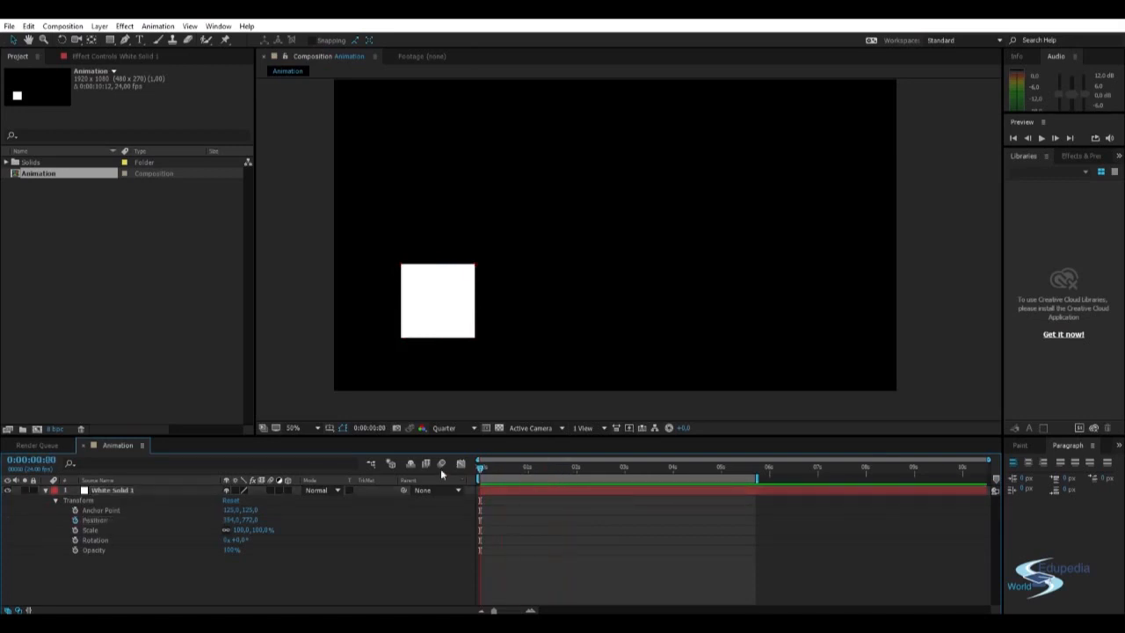
Step: Keyframe the square's current Position at about 0:00:00:13, shortly before 2 seconds, and at 0:00:03:15
click(74, 520)
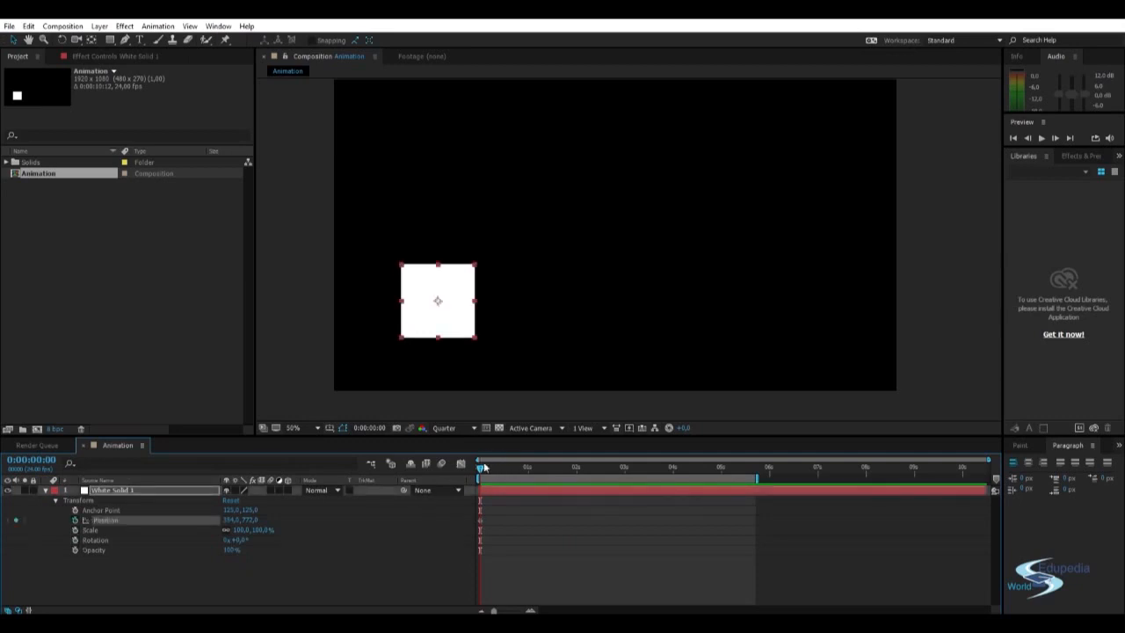
drag(481, 468, 535, 466)
drag(480, 520, 506, 520)
drag(534, 467, 571, 472)
click(16, 519)
drag(567, 473, 655, 466)
click(680, 579)
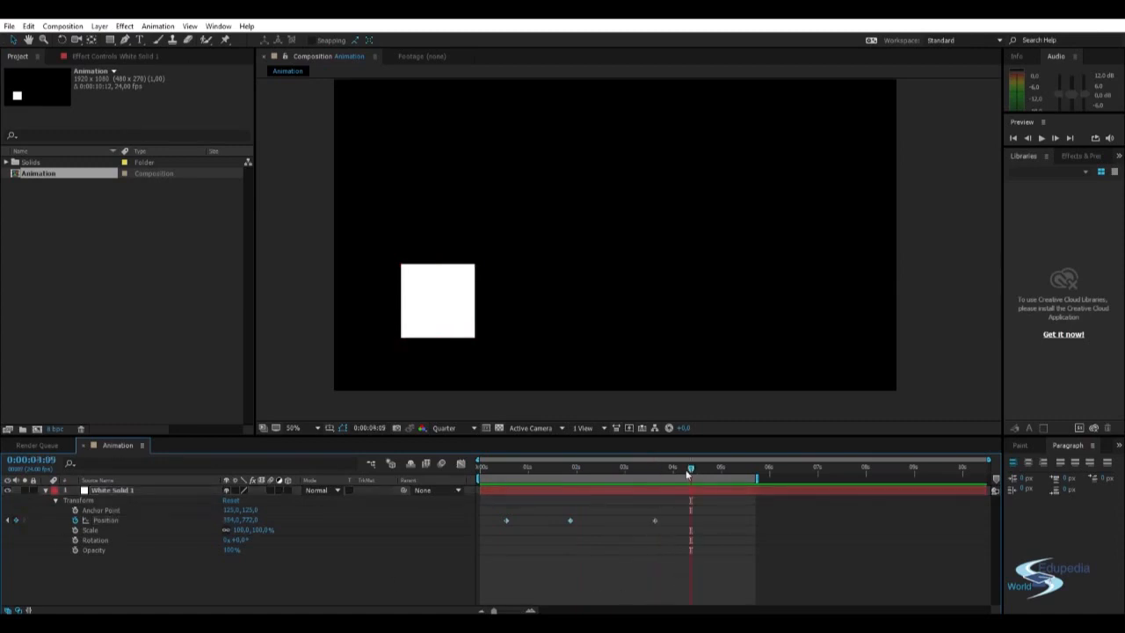
mouse_move(656, 469)
mouse_down()
mouse_move(483, 470)
mouse_move(738, 476)
mouse_move(518, 469)
mouse_move(702, 462)
mouse_move(650, 469)
mouse_move(659, 472)
mouse_up()
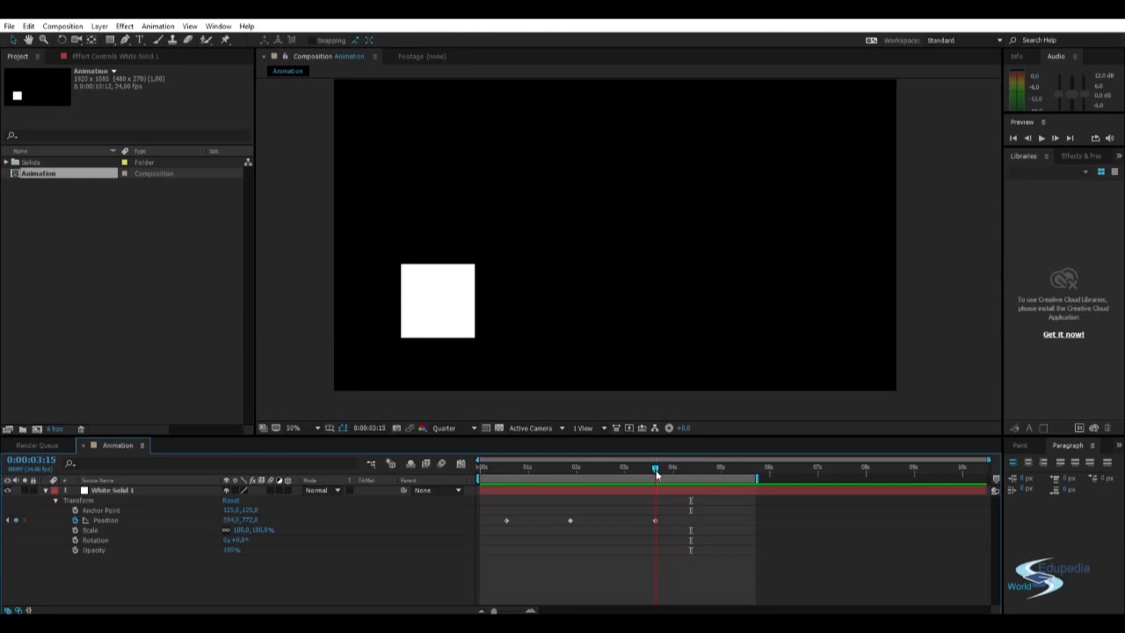
Step: Shift the middle Position keyframe to just past 2 seconds, and at 0:00:01:08 move the square up to about 518, 343
drag(529, 495, 583, 521)
click(628, 517)
click(595, 532)
drag(540, 469, 546, 469)
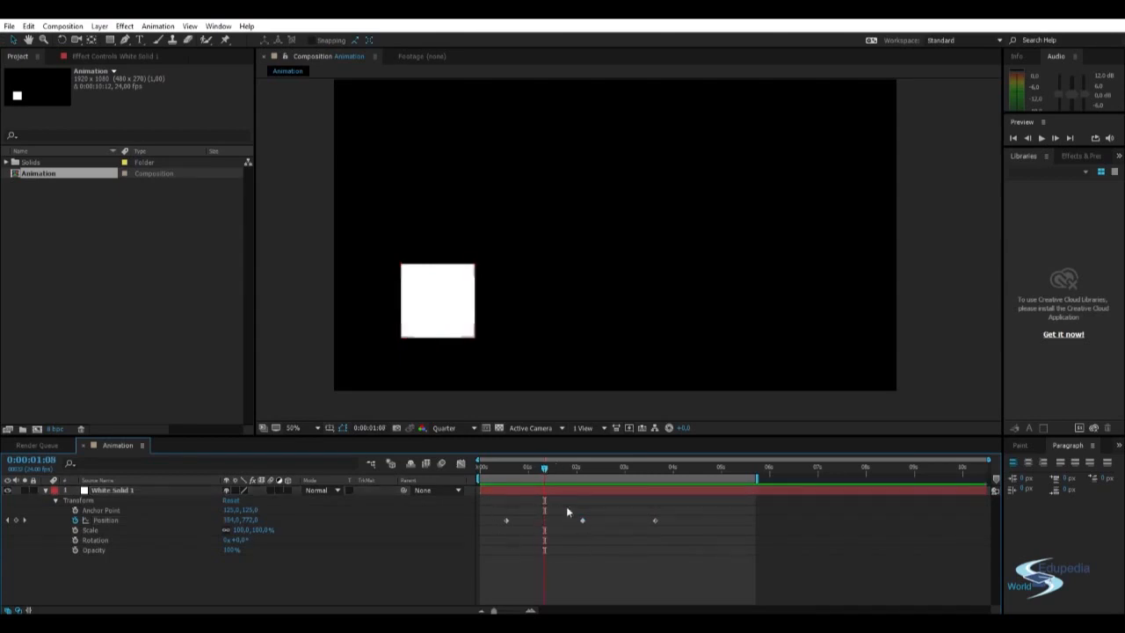
drag(439, 319, 487, 192)
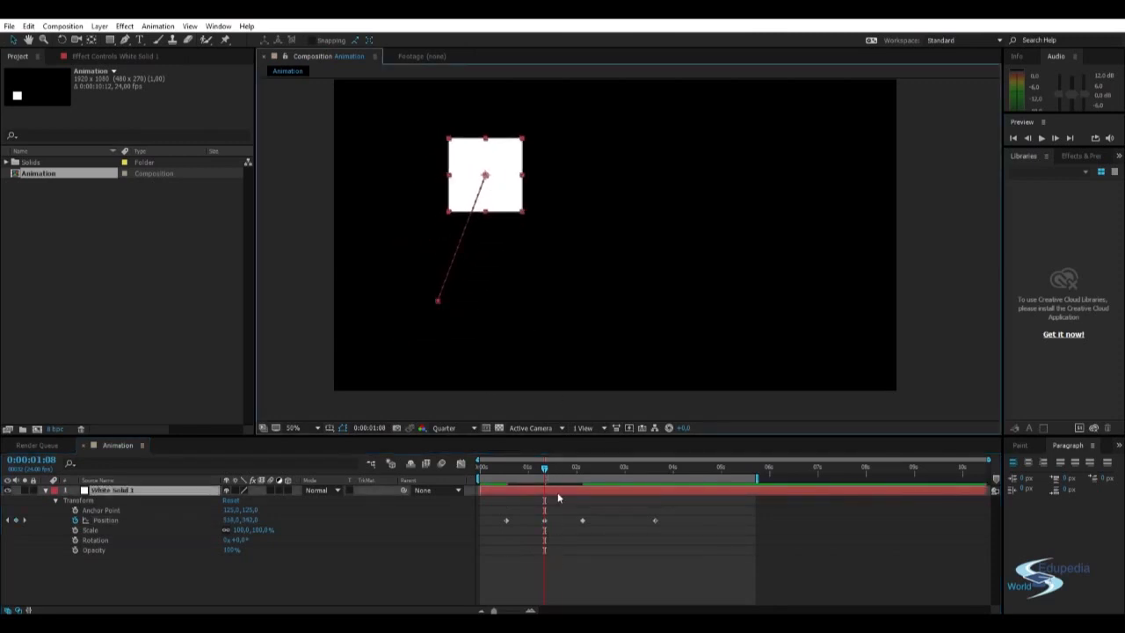
Step: Preview the square's movement from the start of the composition
drag(545, 471, 461, 471)
click(455, 470)
key(space)
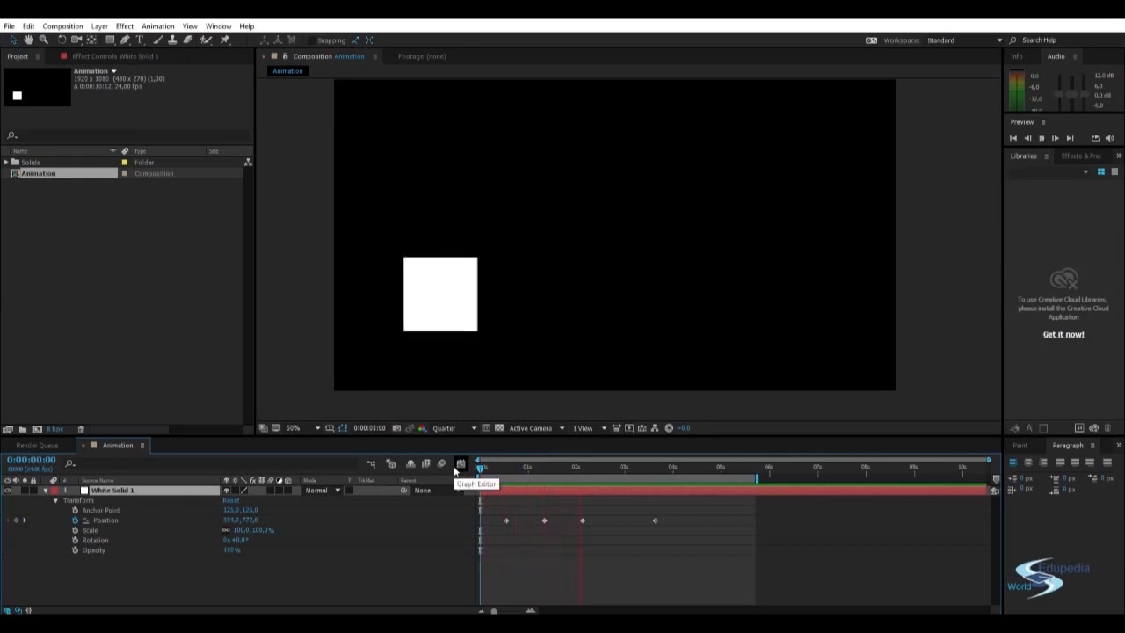
click(484, 467)
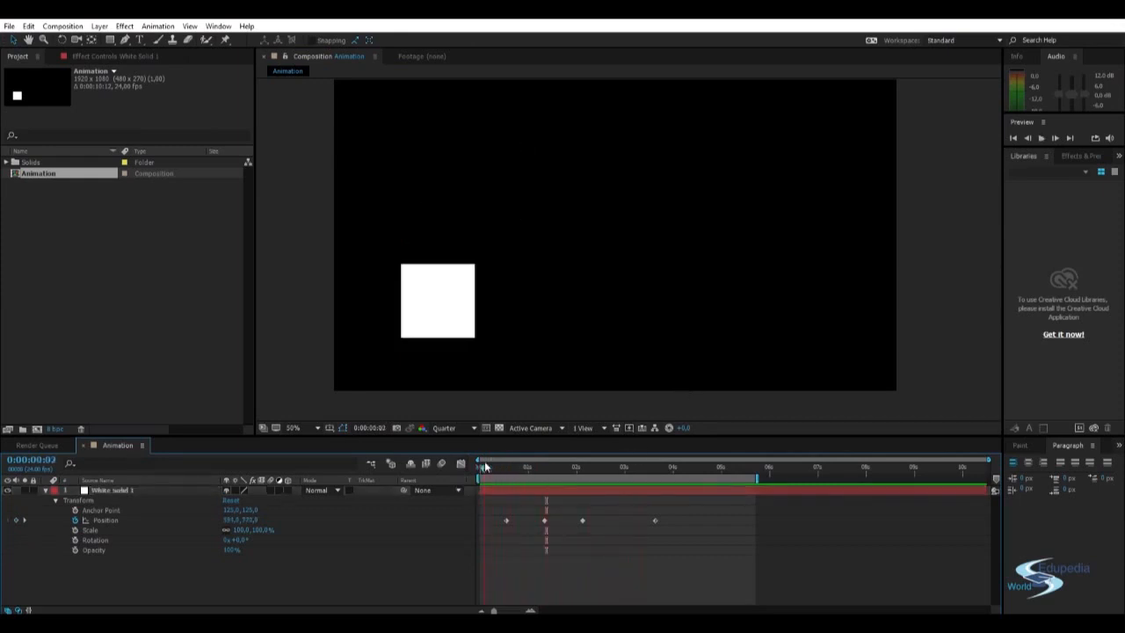
Step: At about 0:00:02:20, move the square across to the lower right of the frame to add another Position keyframe
mouse_move(486, 465)
mouse_down()
mouse_move(472, 466)
mouse_move(504, 466)
mouse_up()
drag(514, 476, 582, 474)
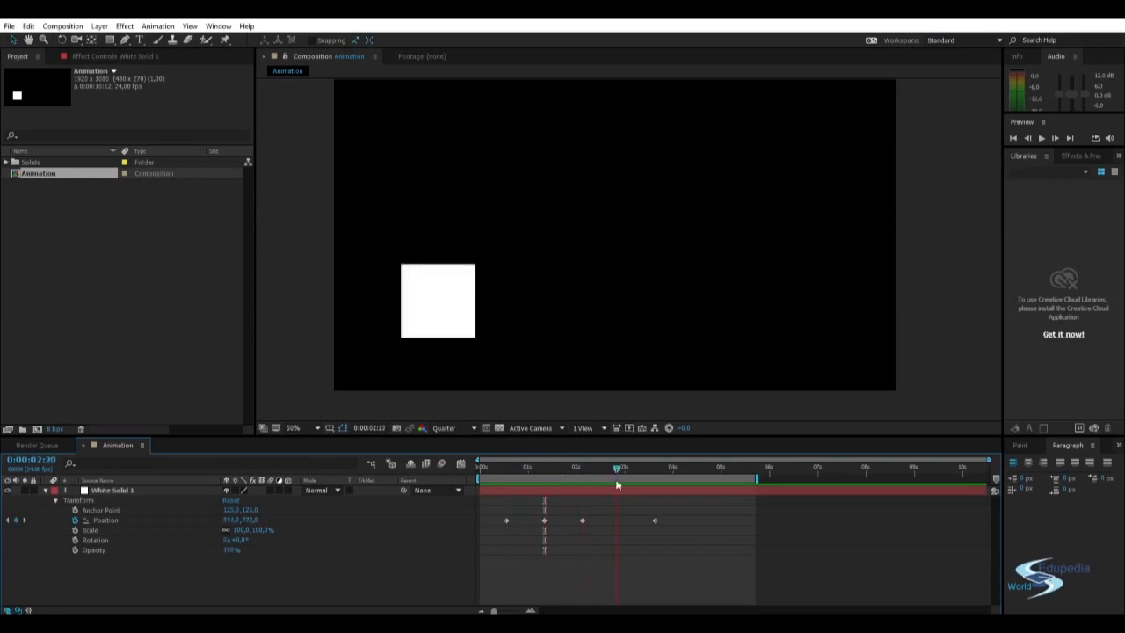
drag(620, 476, 617, 476)
drag(440, 299, 815, 319)
click(962, 320)
Step: Preview the animation with all five Position keyframes from the start of the composition
drag(619, 468, 479, 466)
key(space)
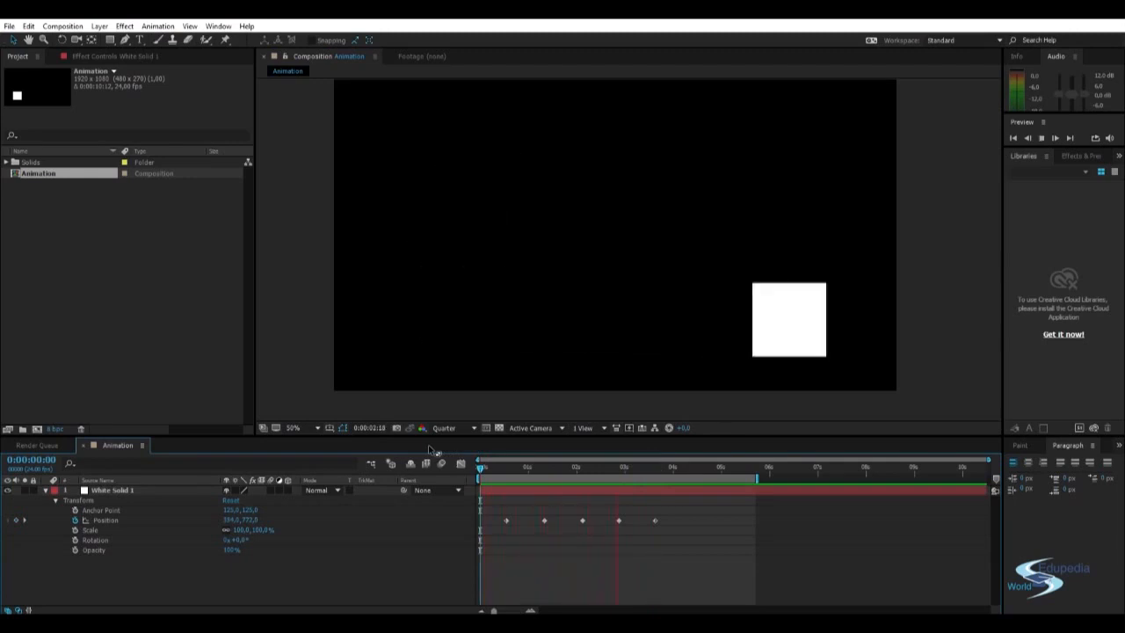
drag(645, 467, 484, 465)
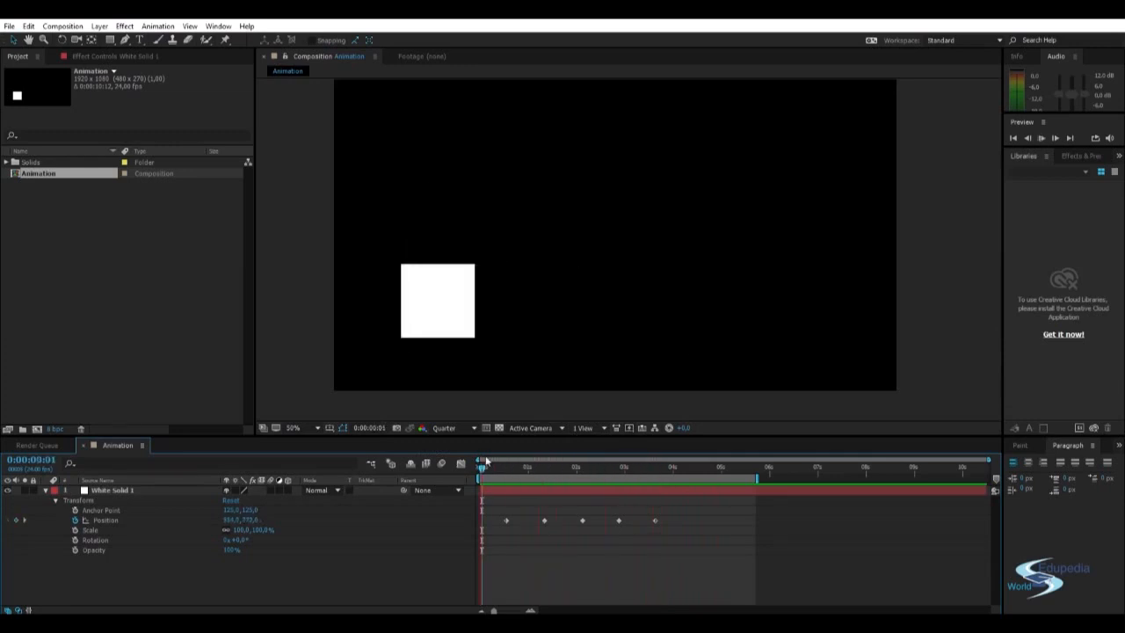
key(space)
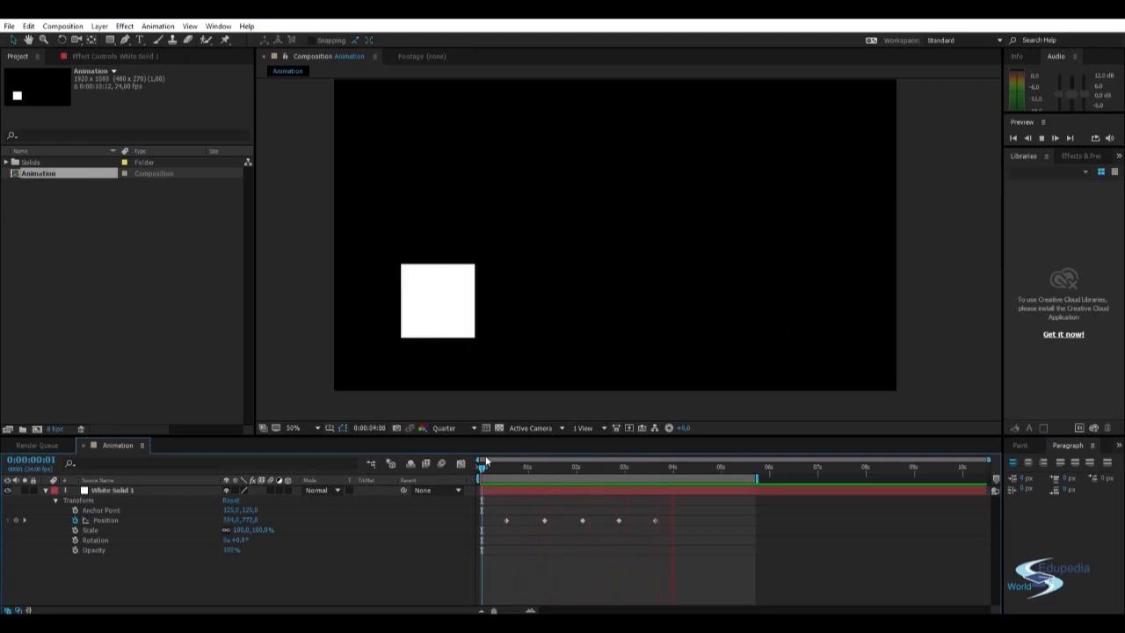
click(559, 469)
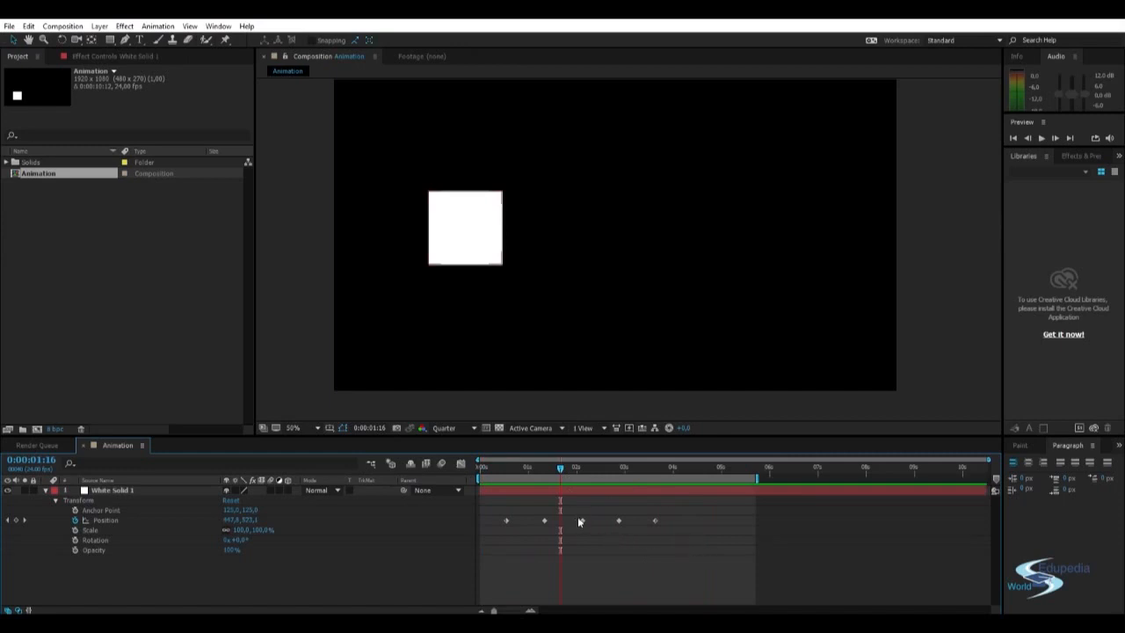
Step: Move the last four Position keyframes closer together after the first one, ending at about 2 seconds
mouse_move(544, 521)
mouse_down()
mouse_move(522, 521)
mouse_move(541, 524)
mouse_up()
drag(620, 521, 559, 524)
drag(655, 522, 576, 522)
click(654, 518)
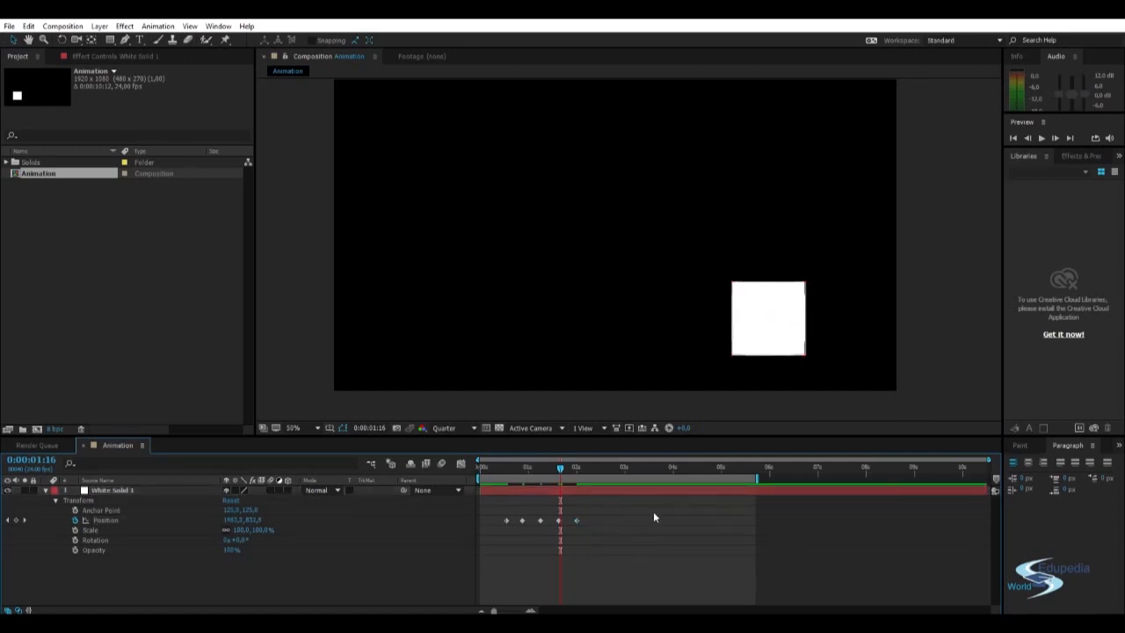
Step: Preview the faster animation, then return the playhead to 0:00:00:09
key(space)
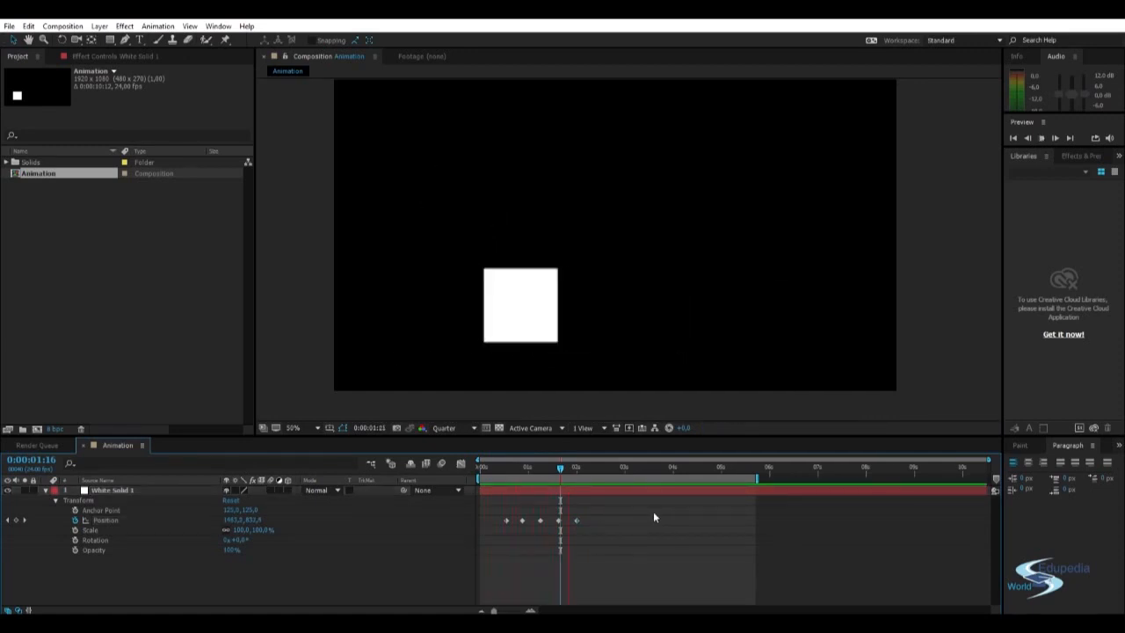
click(576, 470)
drag(578, 469, 501, 470)
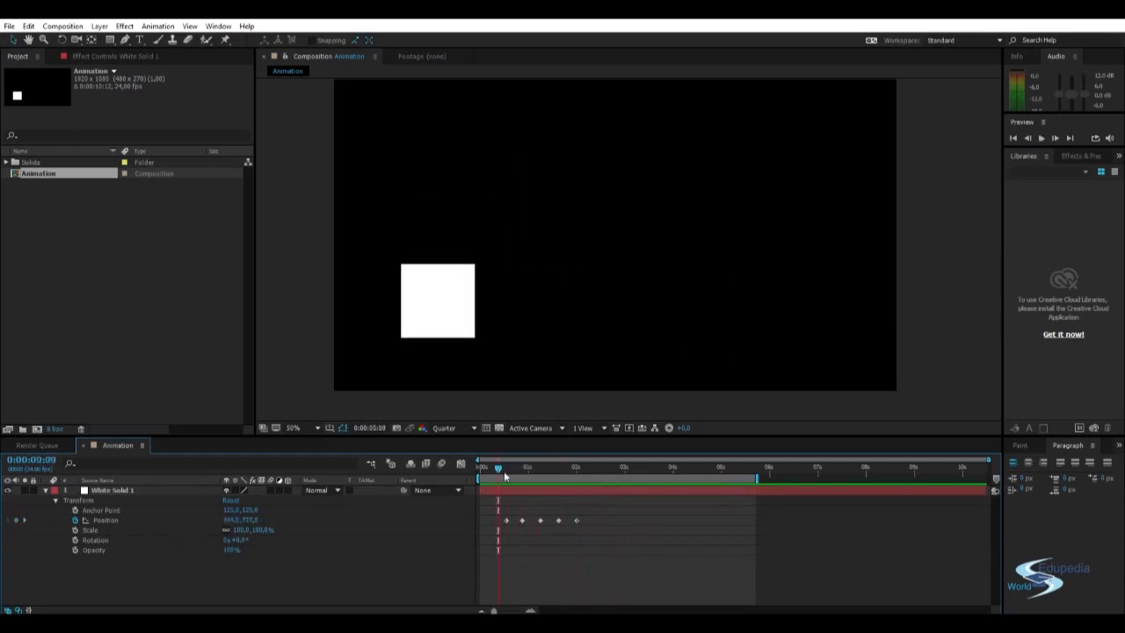
Step: Fine-tune the timing of the last four Position keyframes so that all five are evenly spaced
click(540, 521)
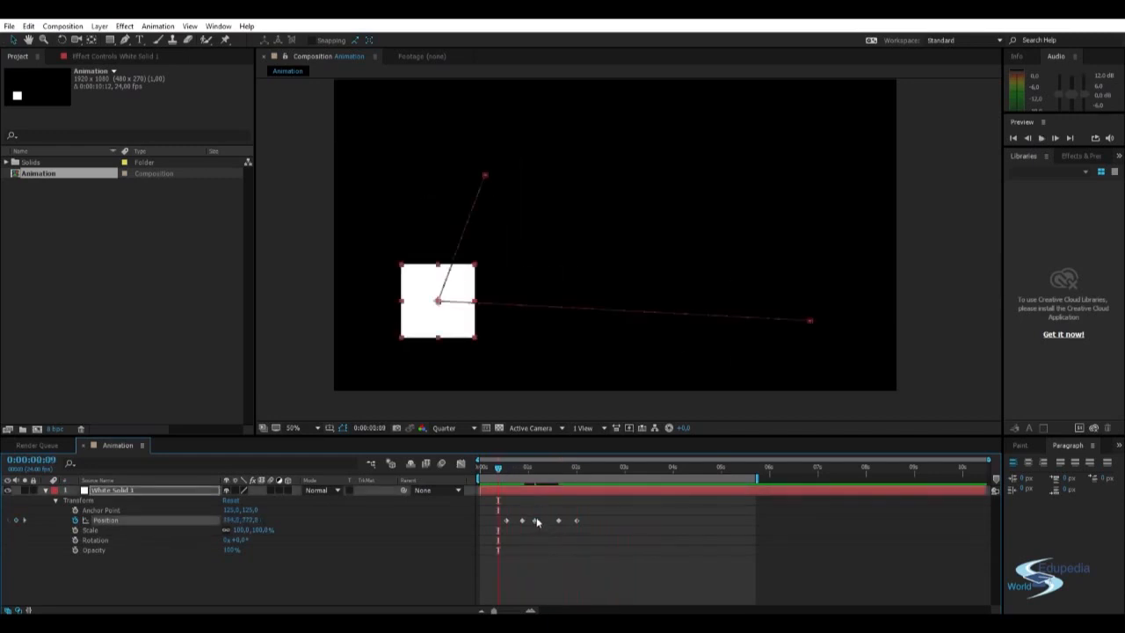
mouse_move(560, 521)
mouse_down()
mouse_move(550, 521)
mouse_move(580, 524)
mouse_move(551, 521)
mouse_move(563, 522)
mouse_up()
click(626, 534)
drag(566, 521, 564, 521)
click(613, 525)
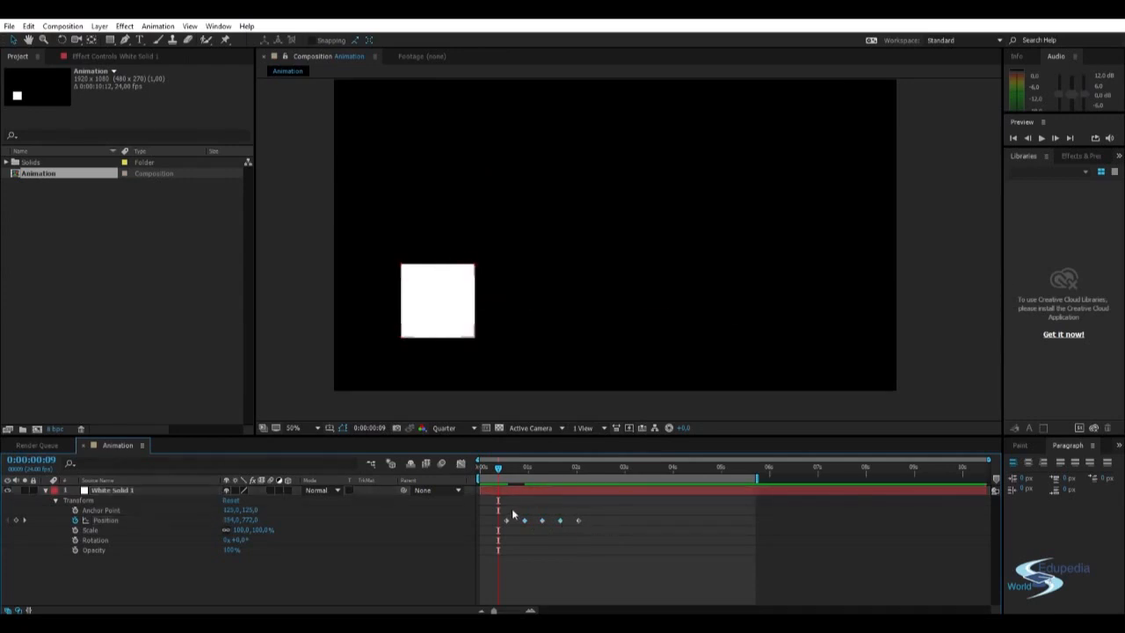
Step: Stretch all five Position keyframes proportionally so the last one falls shortly before 4 seconds
drag(607, 546, 514, 508)
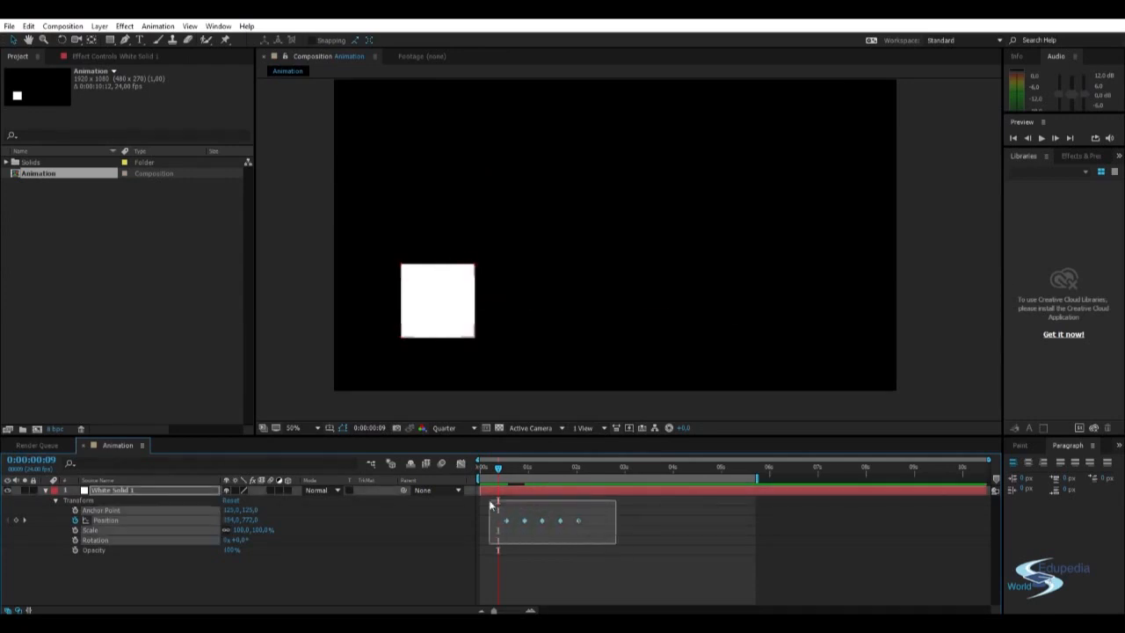
click(614, 537)
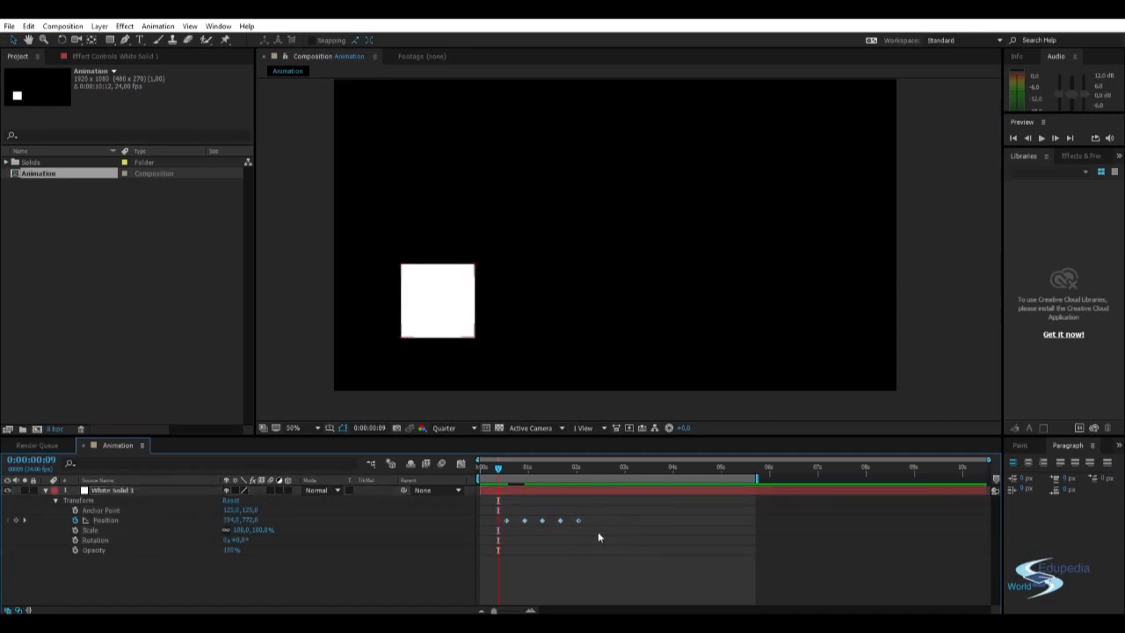
drag(599, 527, 493, 506)
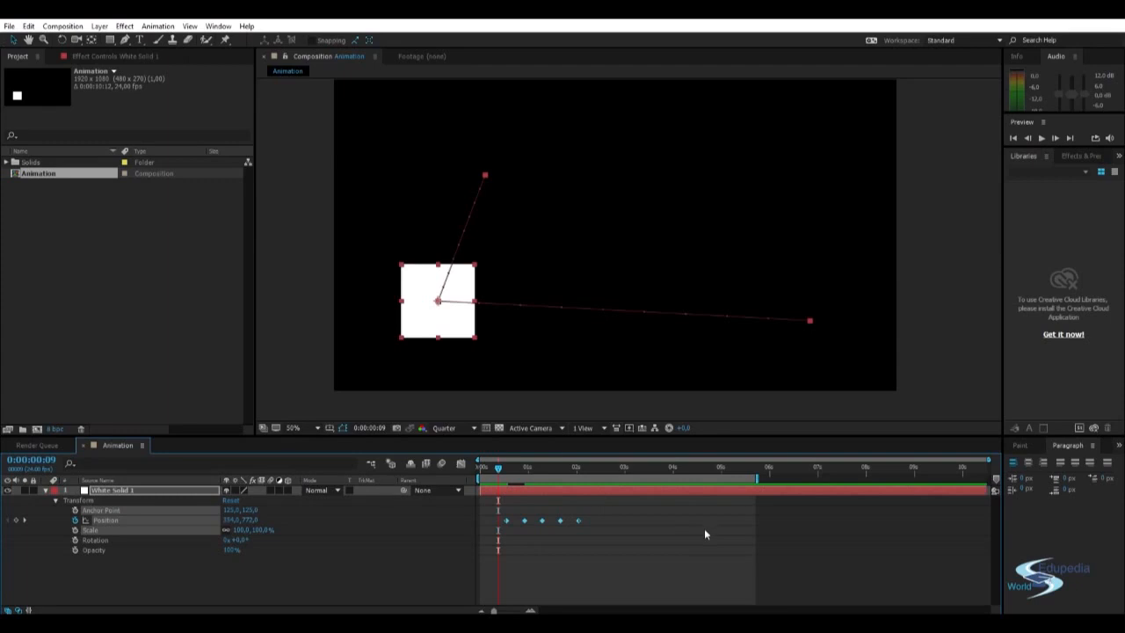
drag(579, 519, 670, 543)
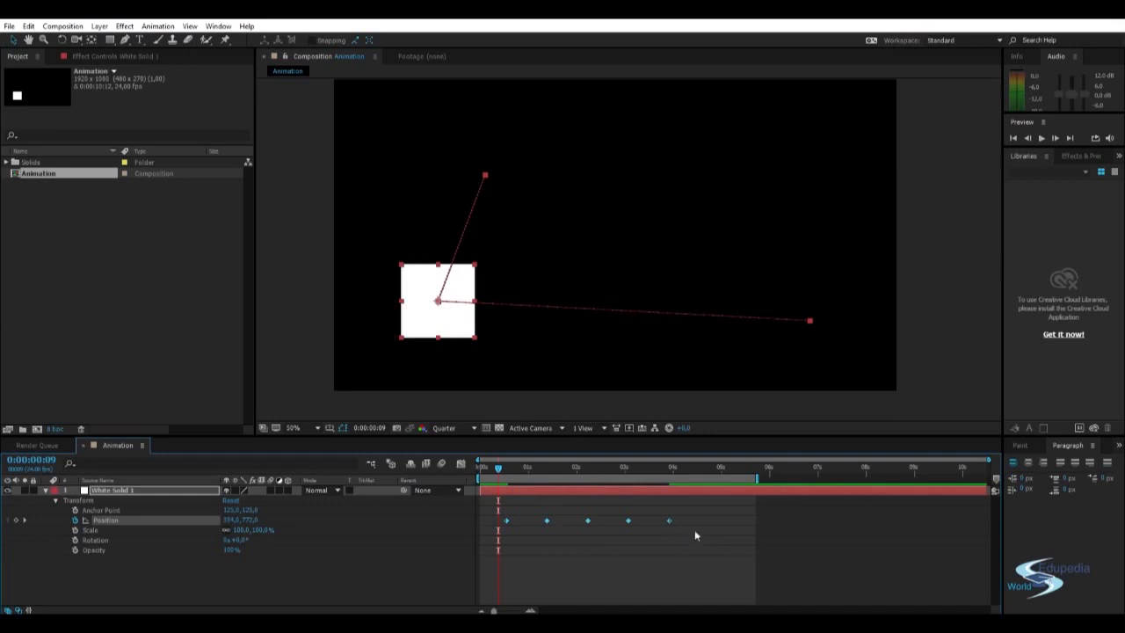
click(690, 528)
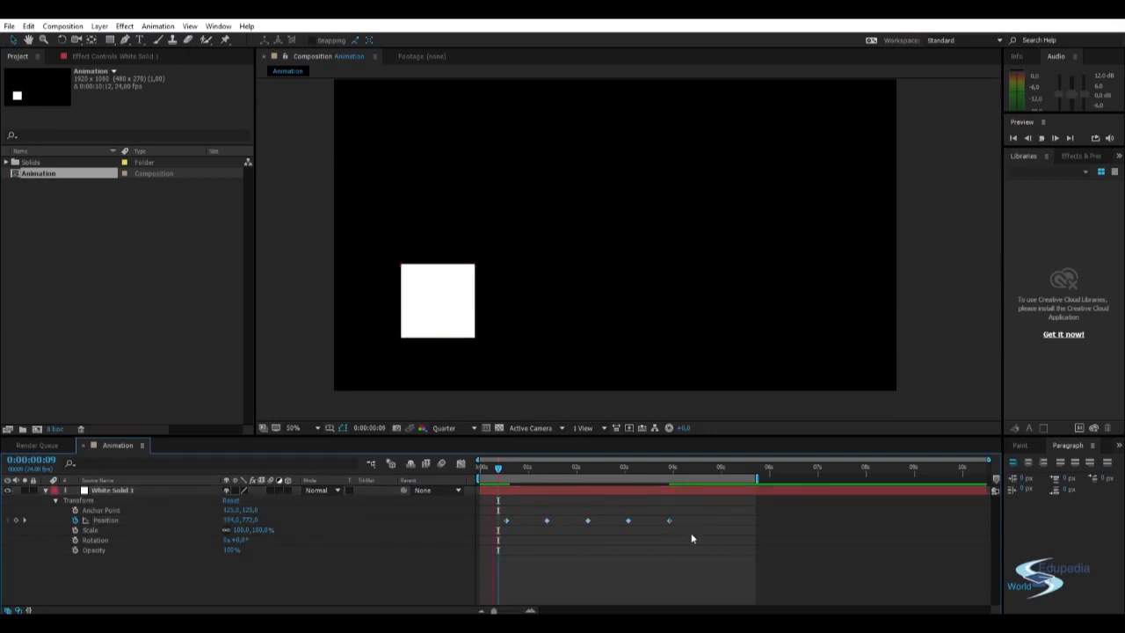
Step: Preview the slowed-down animation past its last Position keyframe
key(space)
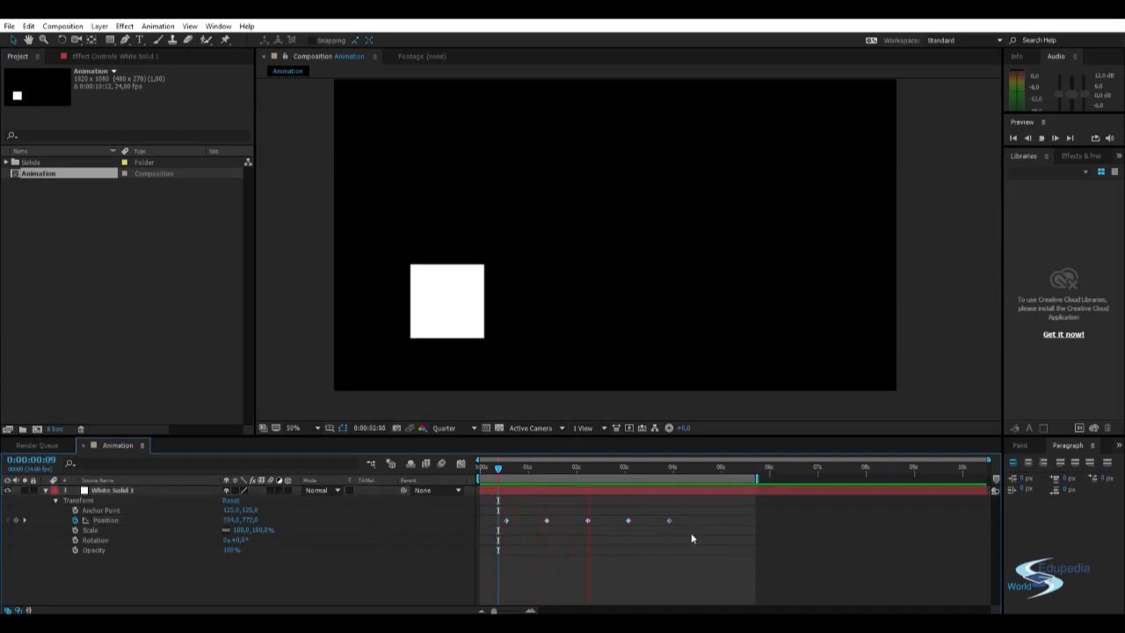
key(space)
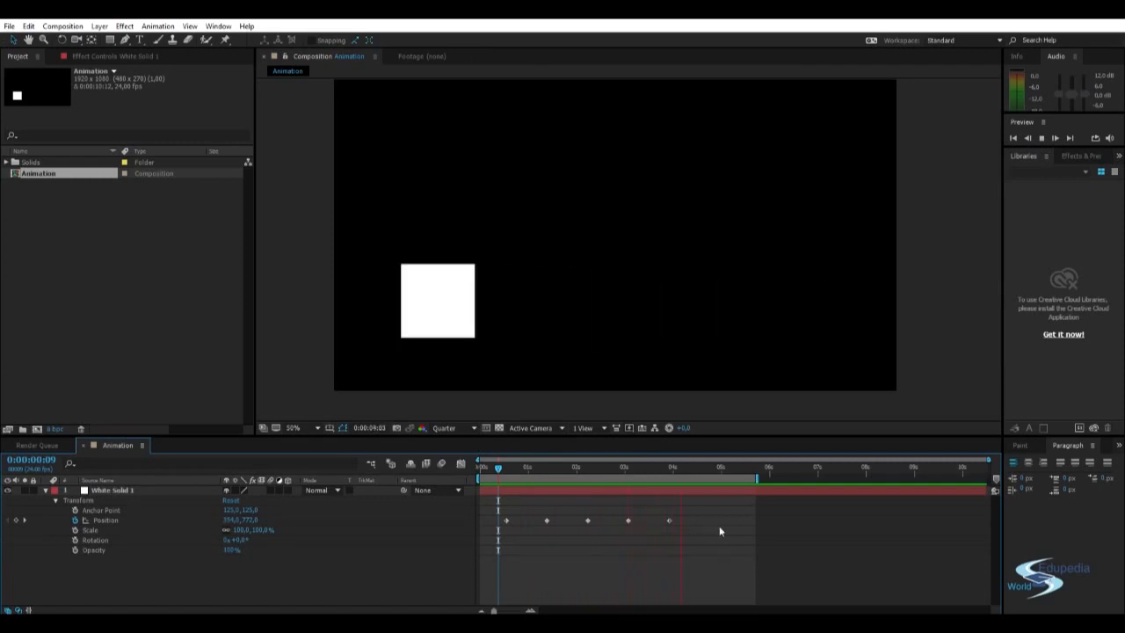
click(682, 466)
Step: Compress all five Position keyframes proportionally so the last one falls near 0:00:01:08, and preview the motion
drag(695, 549, 516, 520)
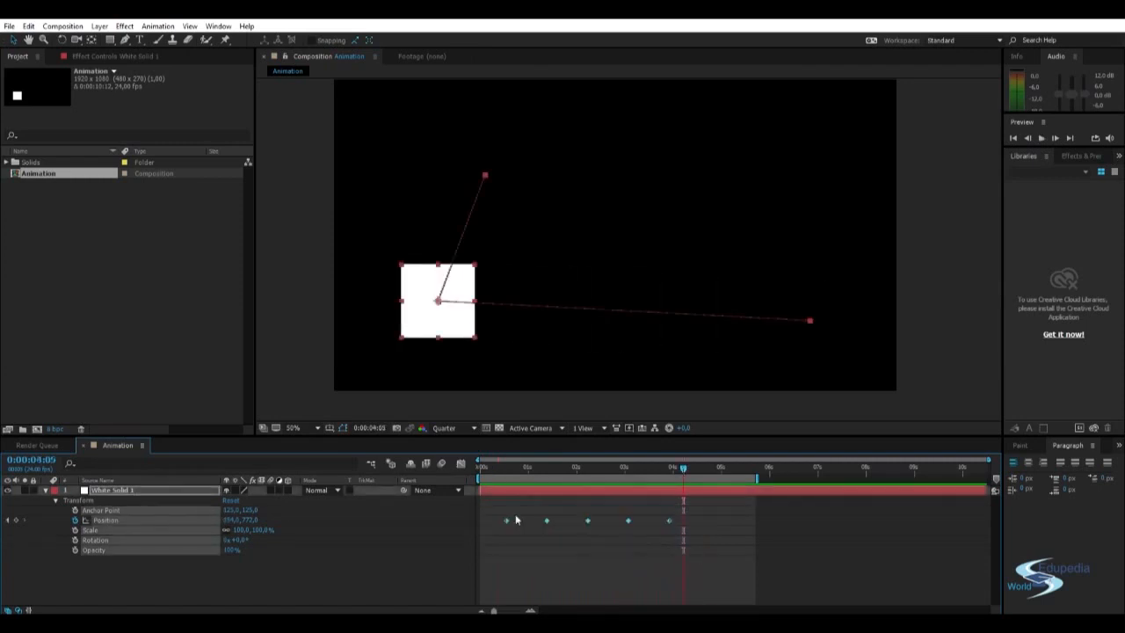
drag(670, 522, 547, 524)
click(608, 523)
key(space)
click(571, 469)
drag(559, 467, 494, 468)
drag(568, 538, 492, 503)
click(503, 467)
drag(503, 465, 506, 465)
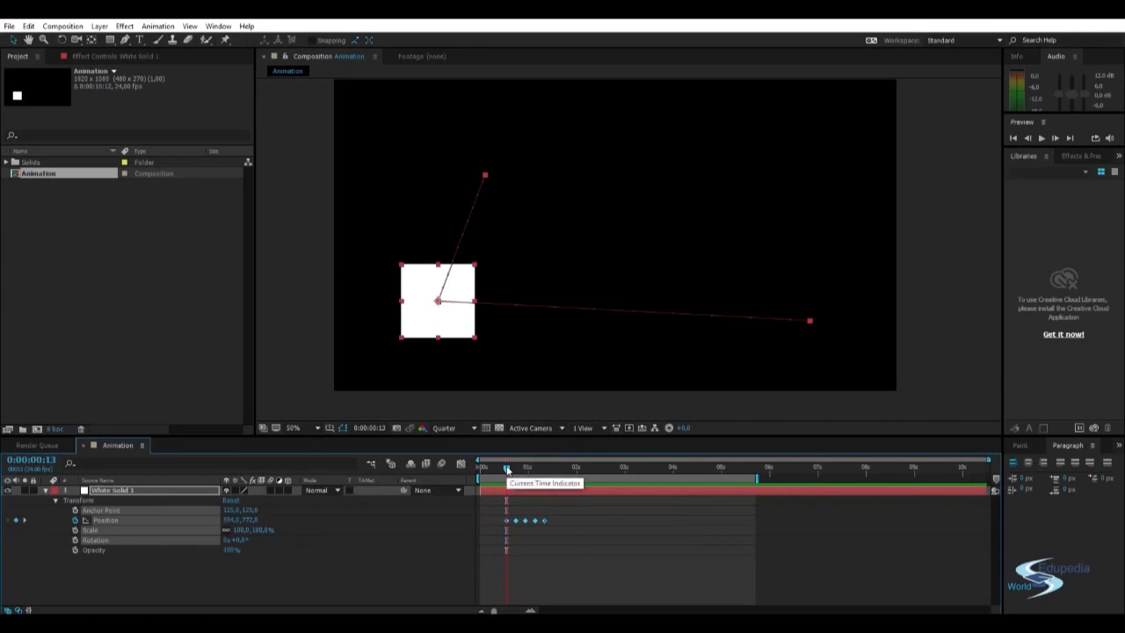
click(587, 512)
drag(509, 468, 599, 472)
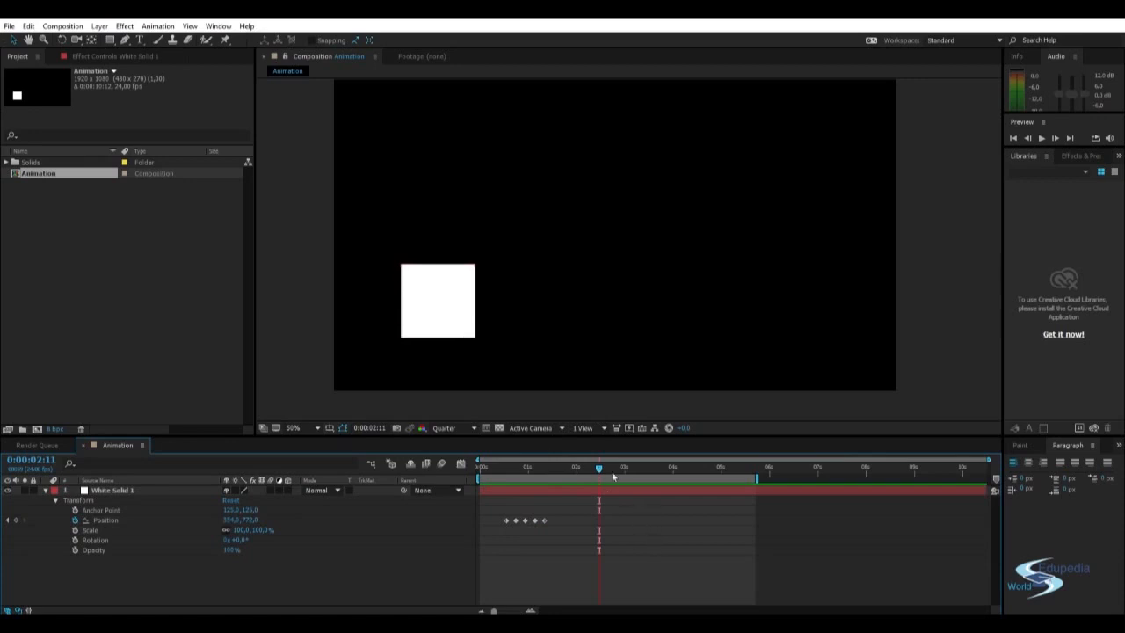
drag(492, 498, 592, 545)
click(547, 520)
right_click(541, 516)
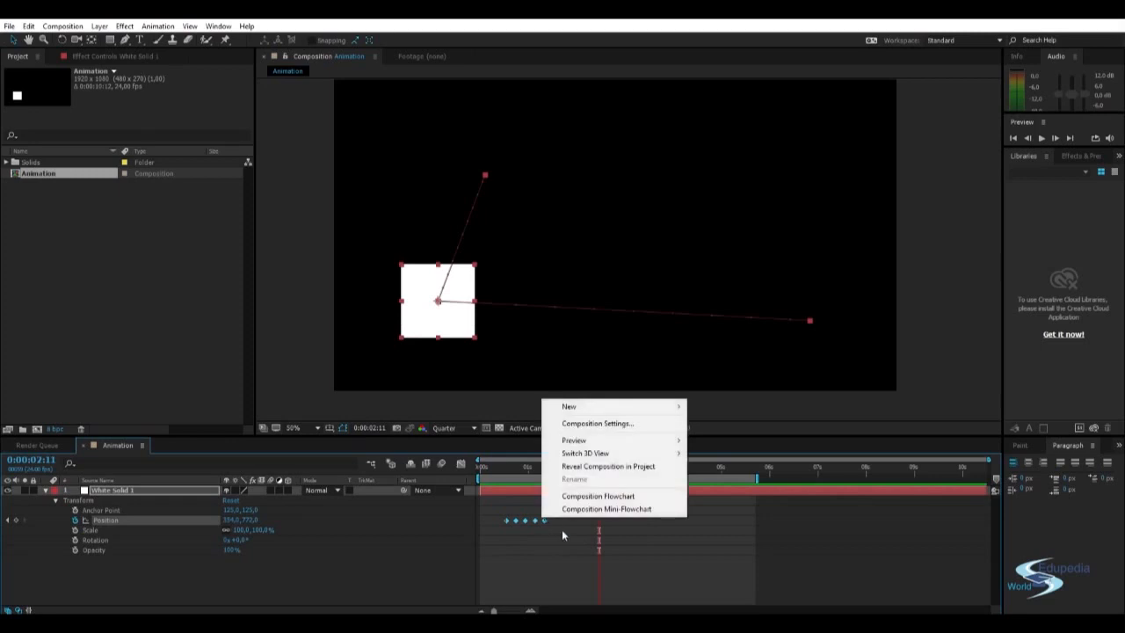
click(691, 510)
drag(544, 517, 566, 551)
click(504, 504)
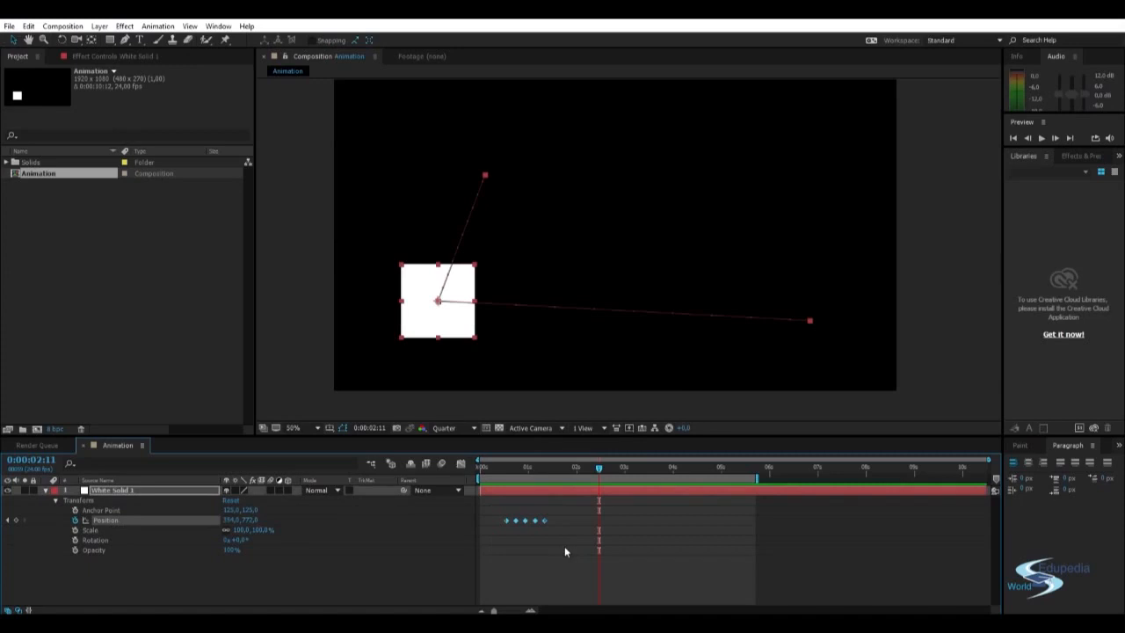
drag(599, 470, 596, 470)
click(570, 519)
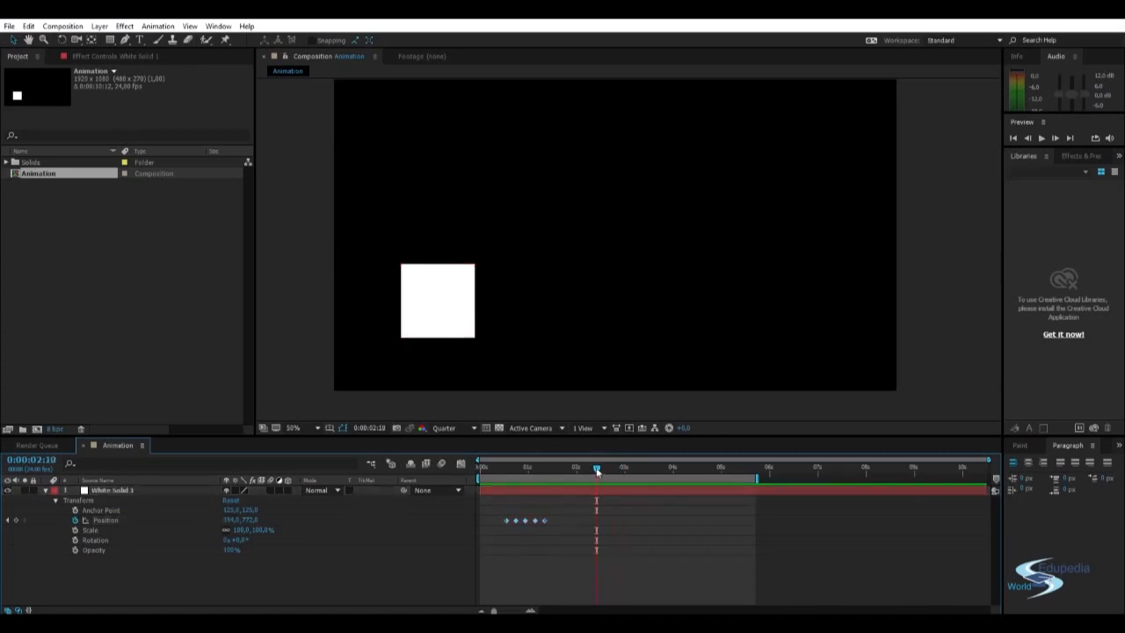
Step: Stretch all five Position keyframes proportionally so the last one falls just past 4 seconds
drag(498, 514, 601, 555)
click(645, 555)
drag(509, 522, 678, 521)
key(ctrl+z)
key(ctrl+z)
click(716, 519)
Step: Preview the stretched animation from 0:00:00:07 and stop with the playhead at 0:00:01:10
drag(572, 468, 501, 473)
key(space)
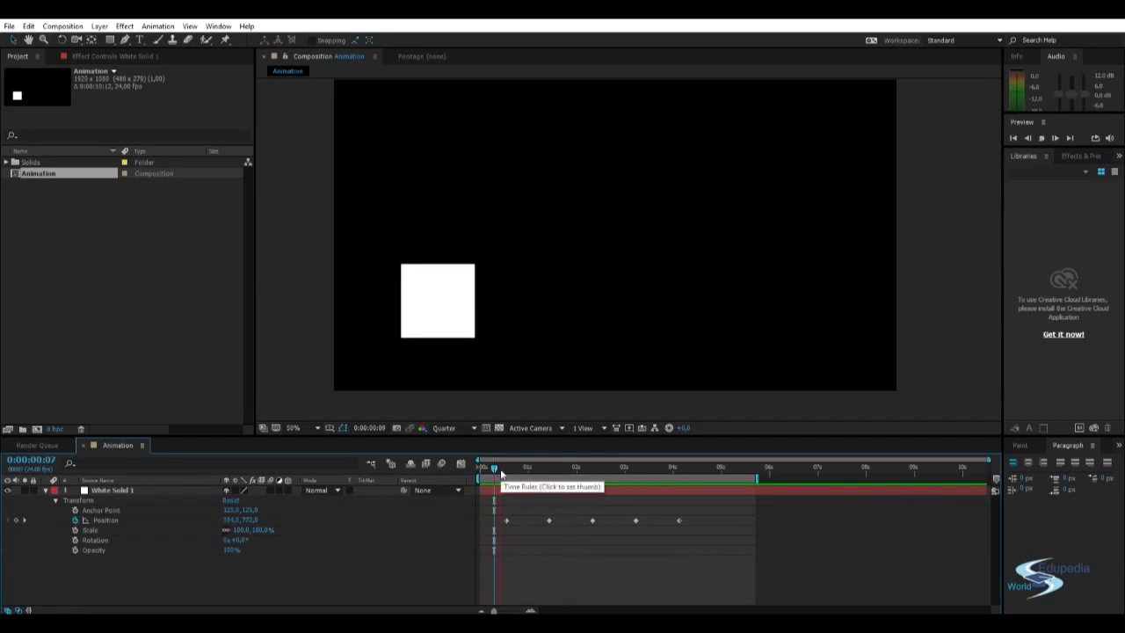
click(551, 468)
drag(551, 469, 549, 467)
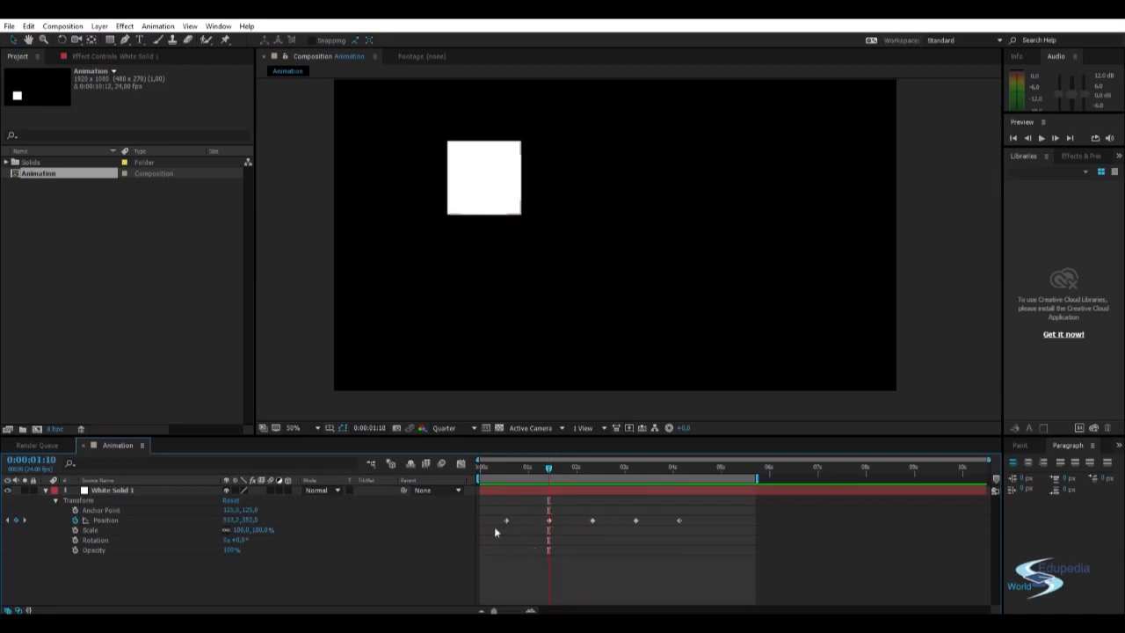
Step: Apply Easy Ease to all five Position keyframes of the white solid
drag(506, 508, 694, 545)
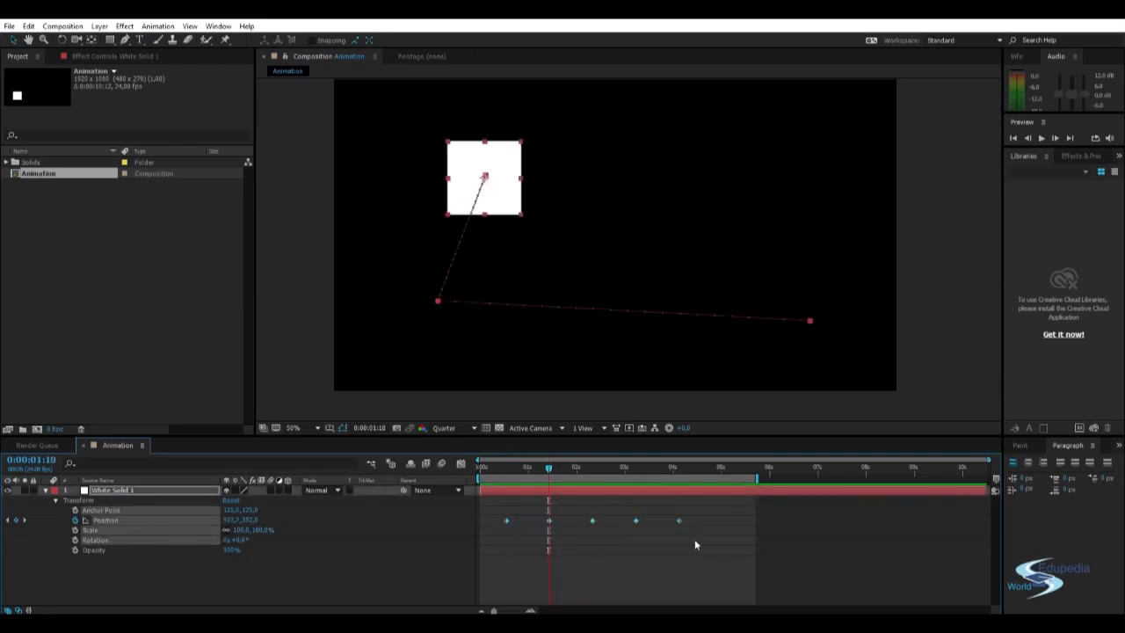
key(F9)
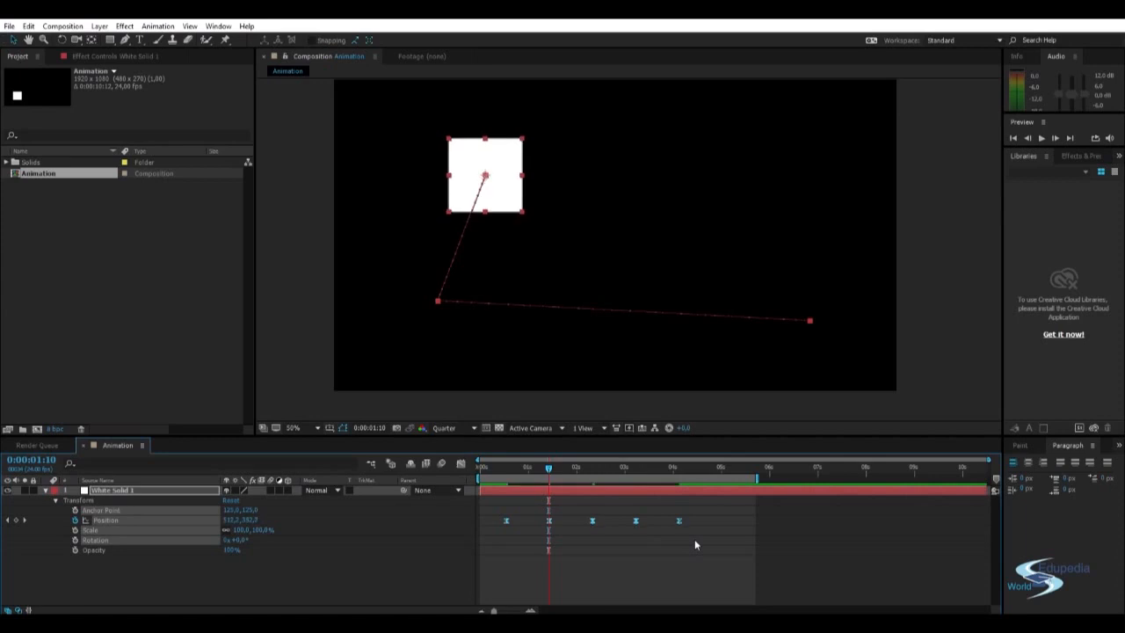
Step: Deselect the keyframes and preview the eased animation from 0:00:00:00, stopping with the playhead at 0:00:00:20
click(656, 527)
drag(549, 467, 480, 468)
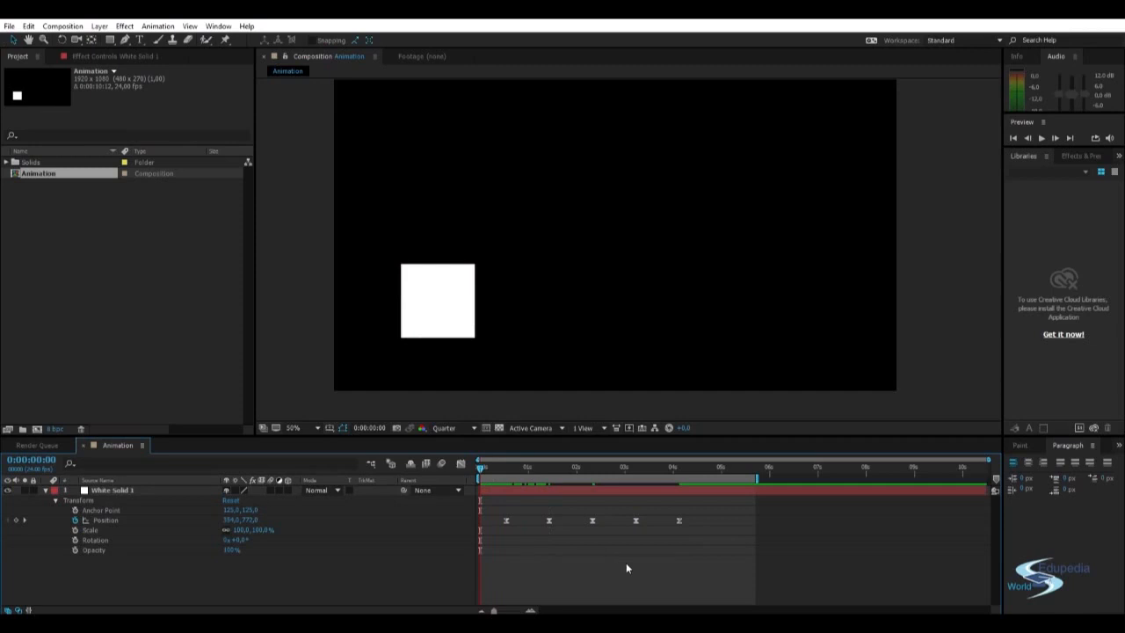
key(space)
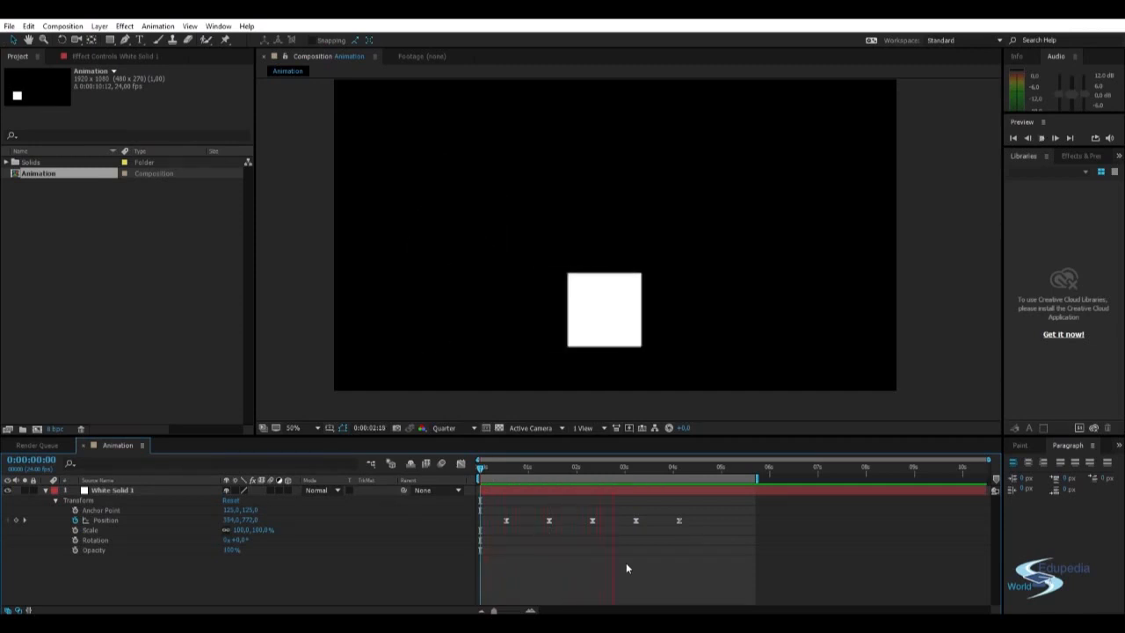
click(520, 470)
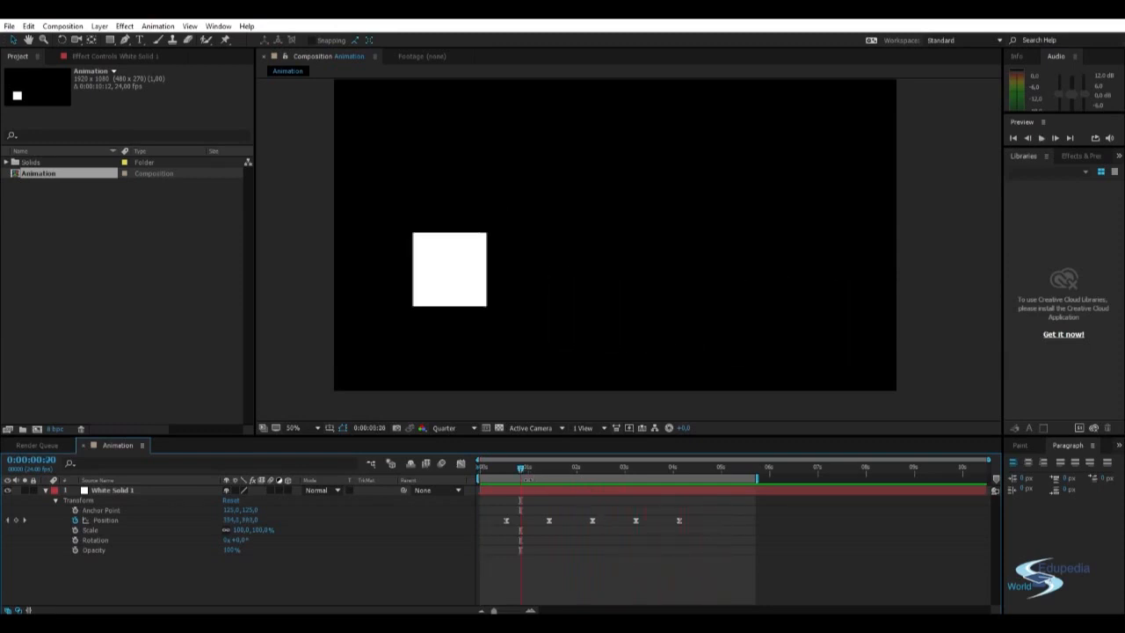
Step: Scrub through the eased Position keyframes past the last one and replay the motion to examine how the square slows and accelerates
drag(521, 470, 549, 467)
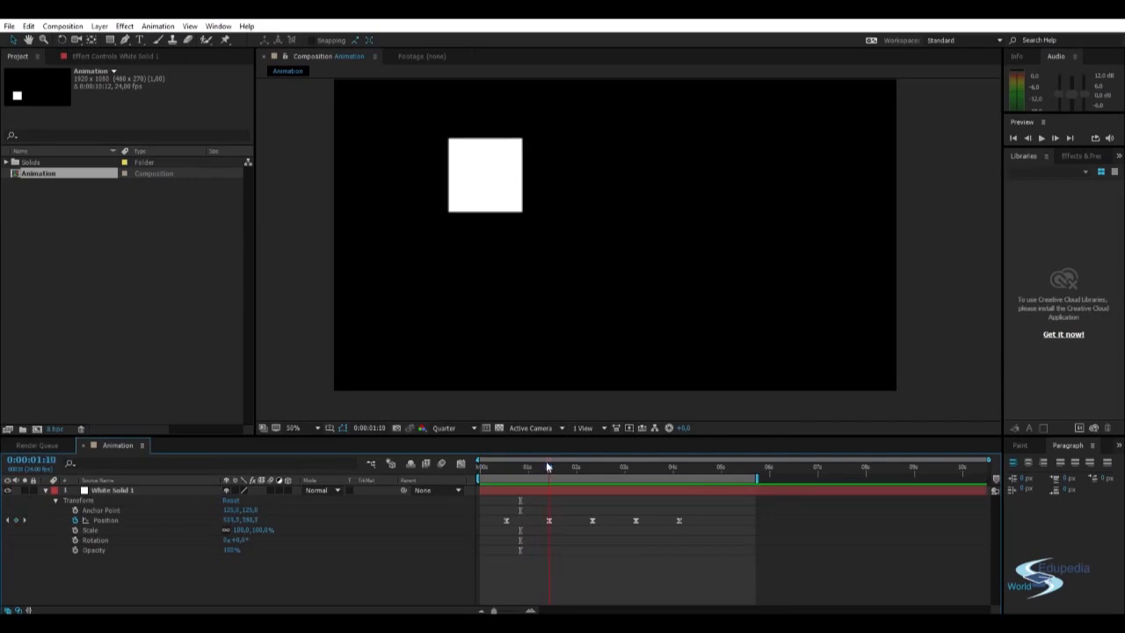
drag(545, 466, 677, 459)
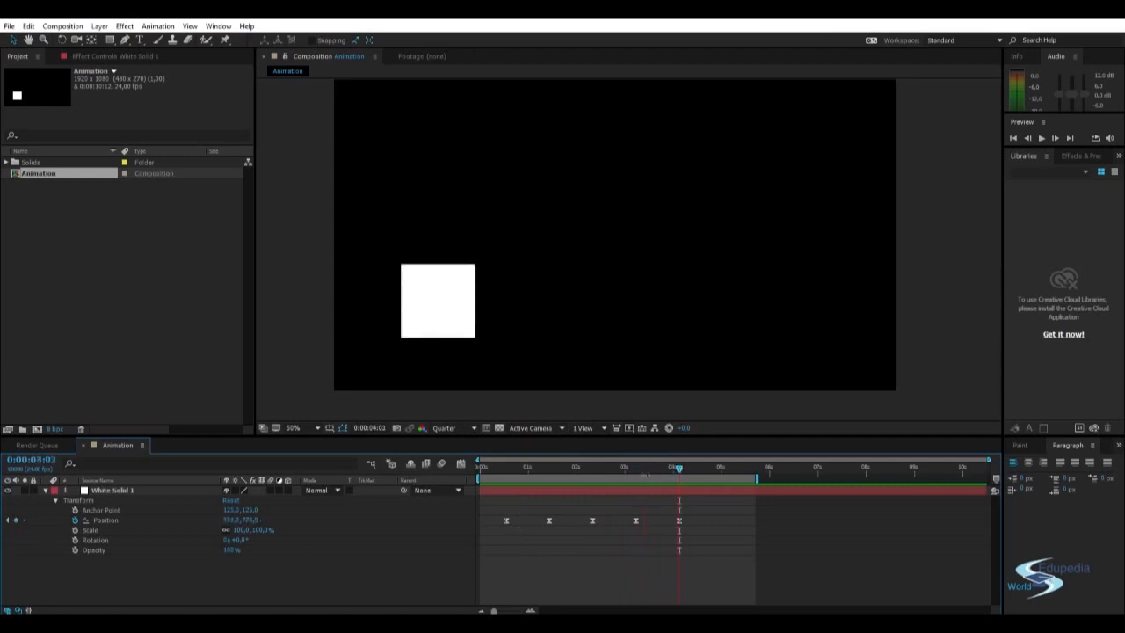
drag(679, 469, 692, 499)
key(space)
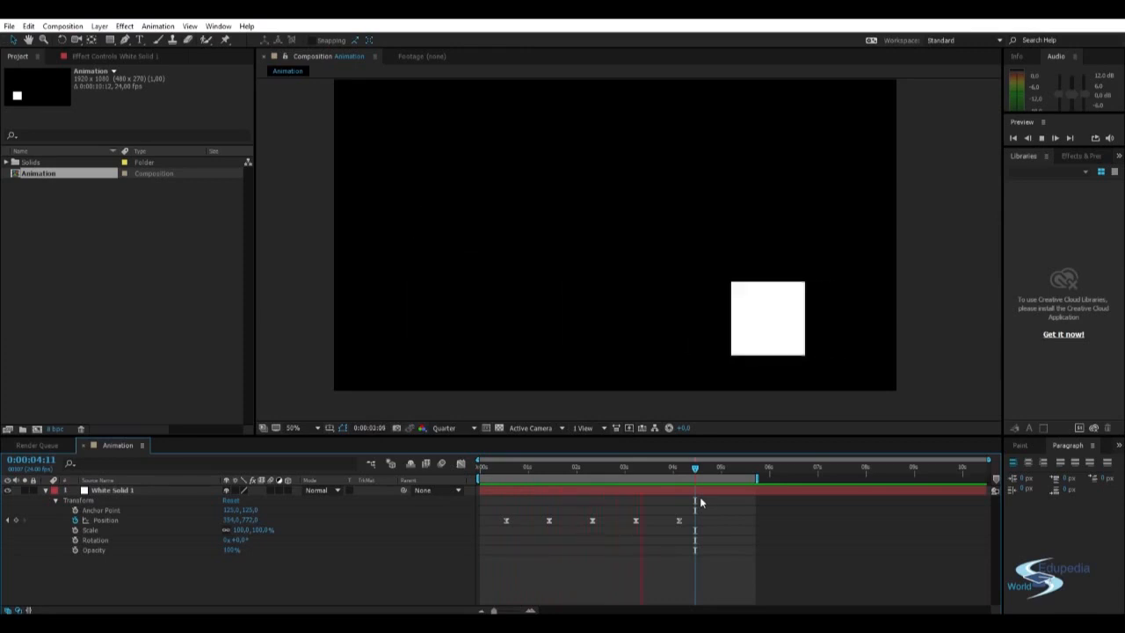
drag(662, 467, 496, 475)
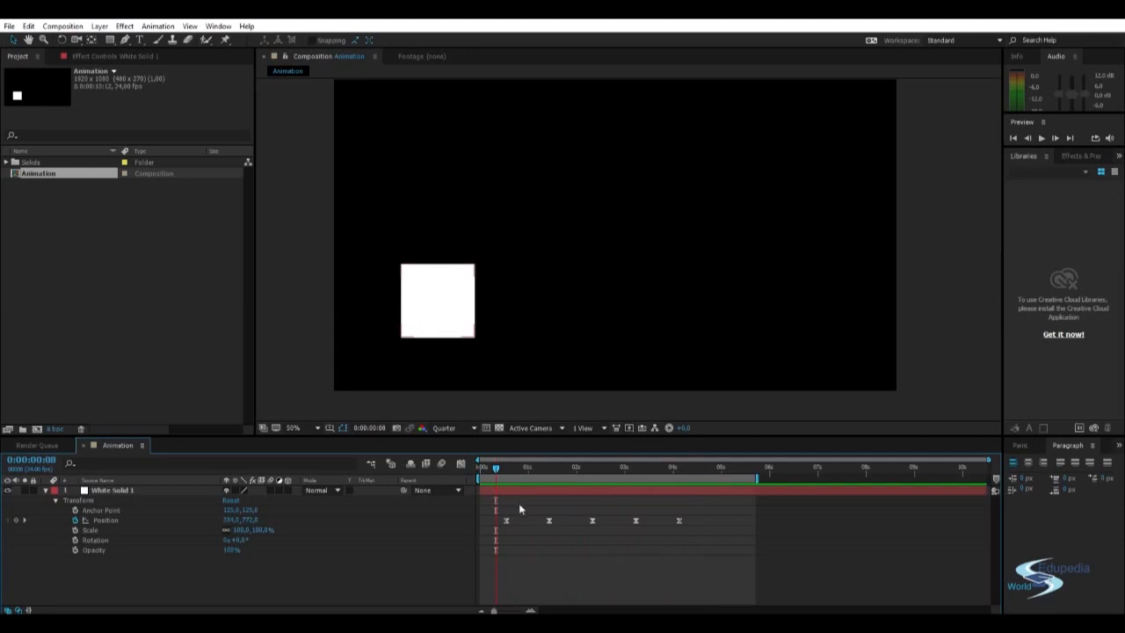
drag(497, 473, 688, 473)
Step: Undo the Easy Ease on all five Position keyframes and move the playhead to 0:00:00:09
key(ctrl+z)
click(629, 530)
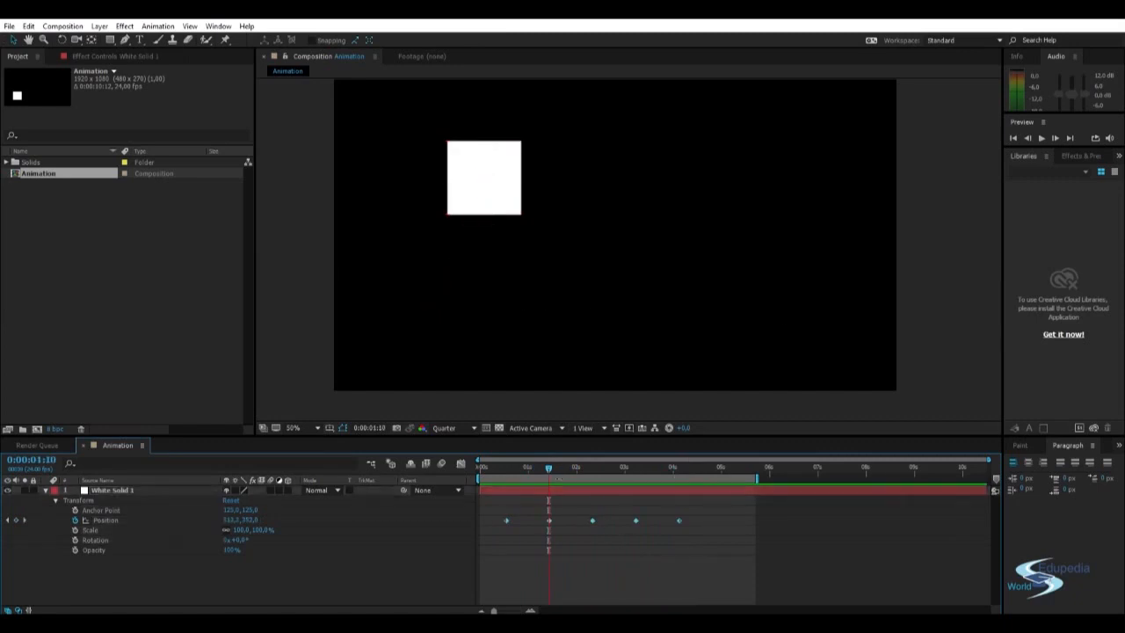
drag(549, 469, 498, 471)
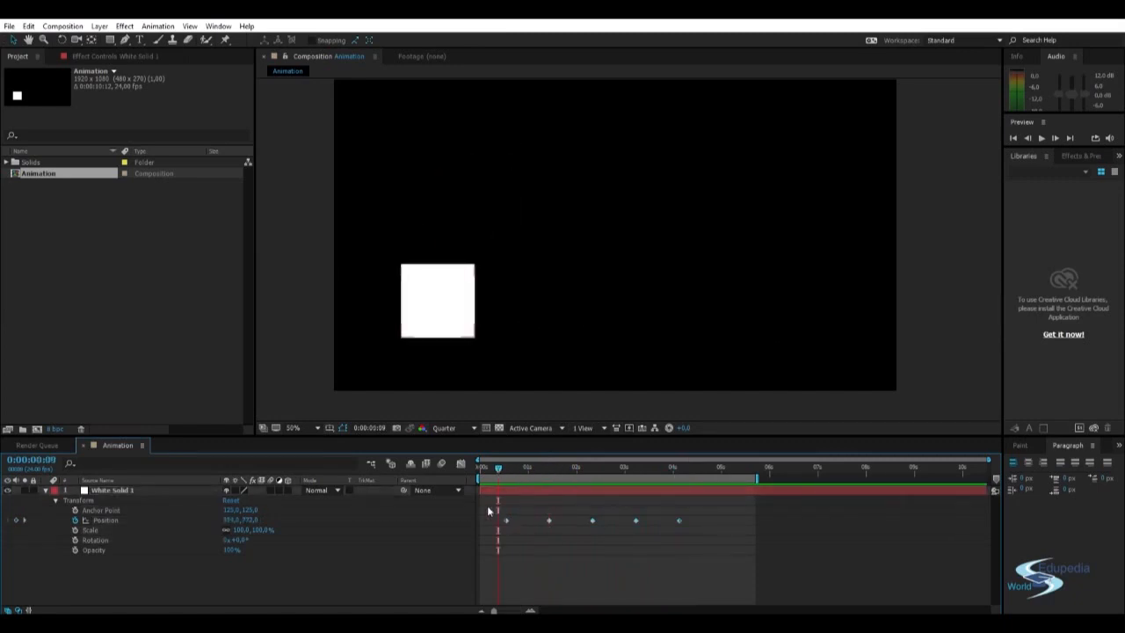
Step: Apply Easy Ease only to the first and last Position keyframes, and preview the motion from 0:00:00:09
drag(488, 511, 528, 547)
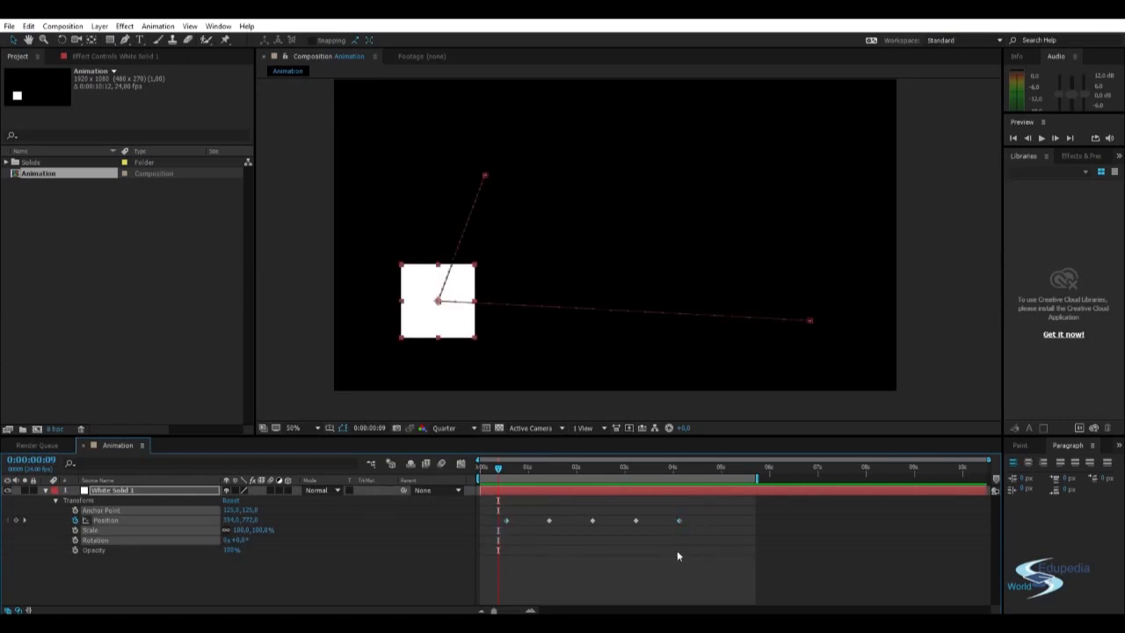
key(F9)
click(709, 537)
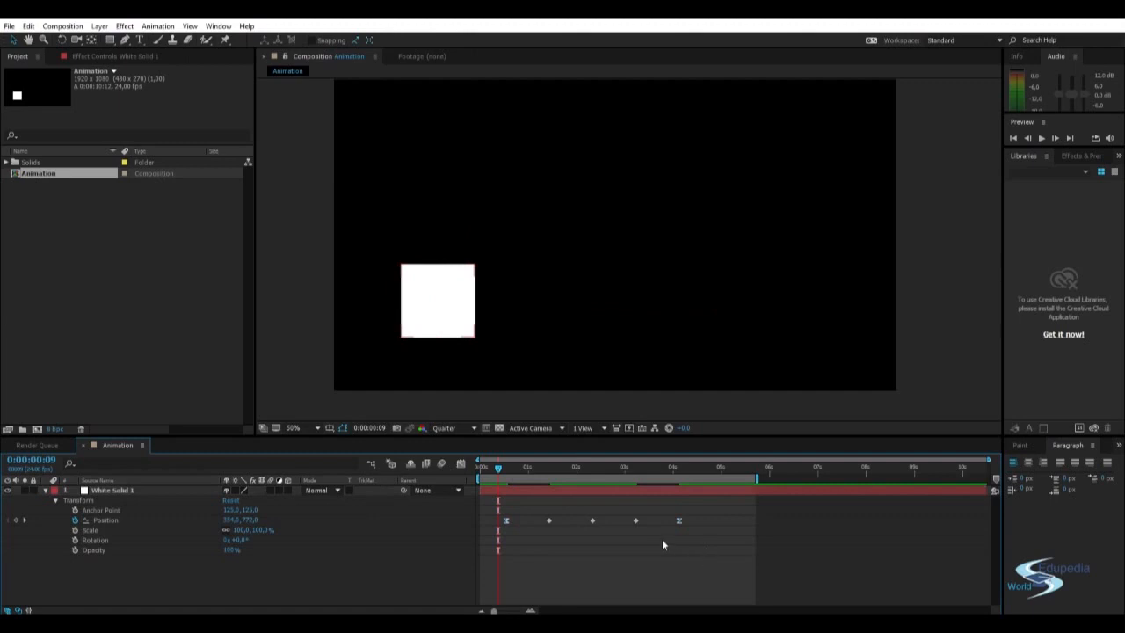
key(space)
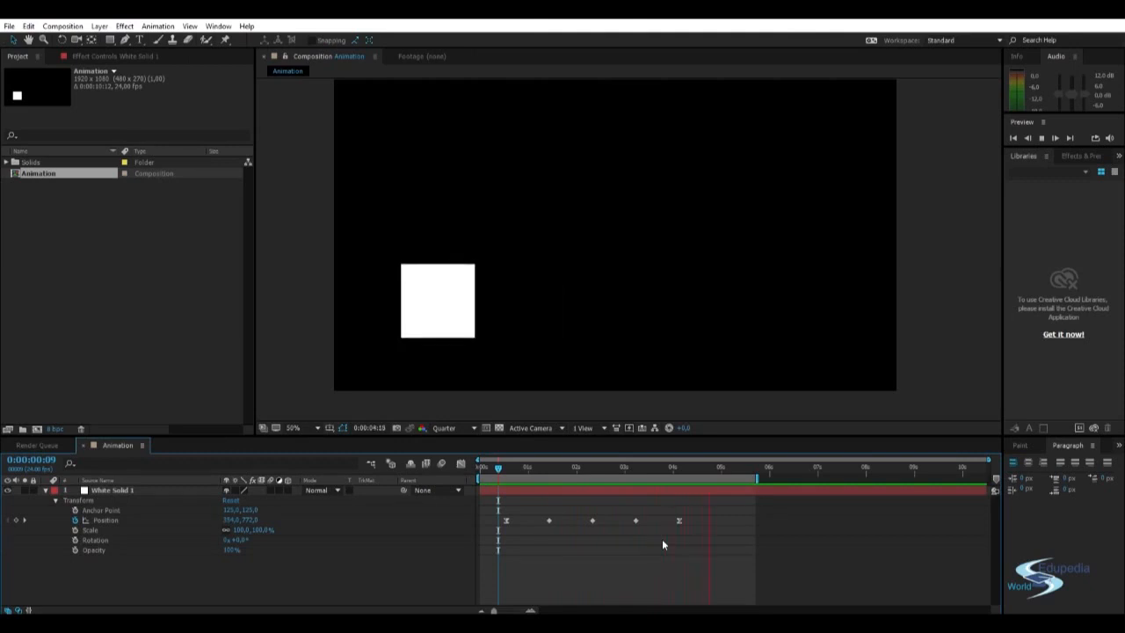
drag(524, 468, 690, 504)
Step: Apply Easy Ease to the middle Position keyframe and scrub back to 0:00:02:06 to check it
drag(569, 493, 617, 552)
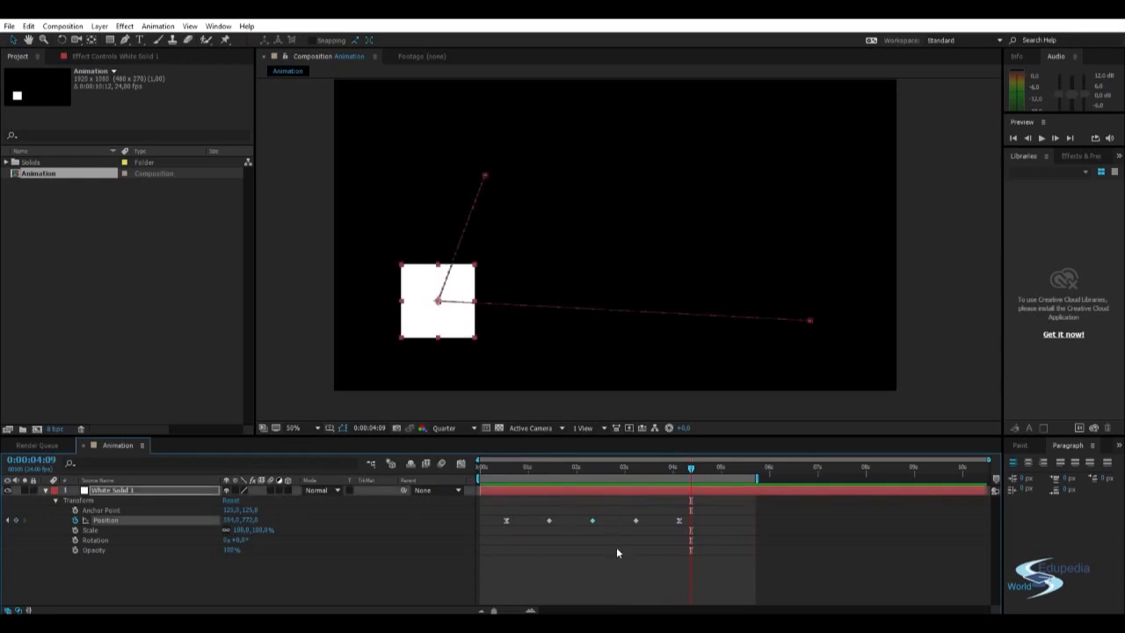
key(F9)
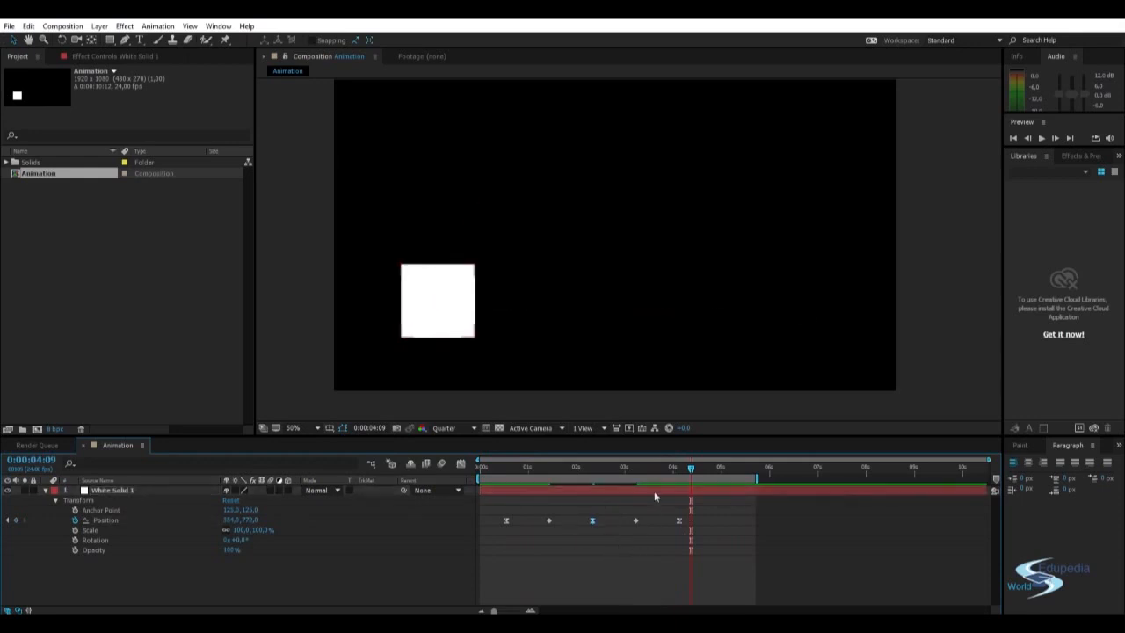
drag(608, 470, 588, 484)
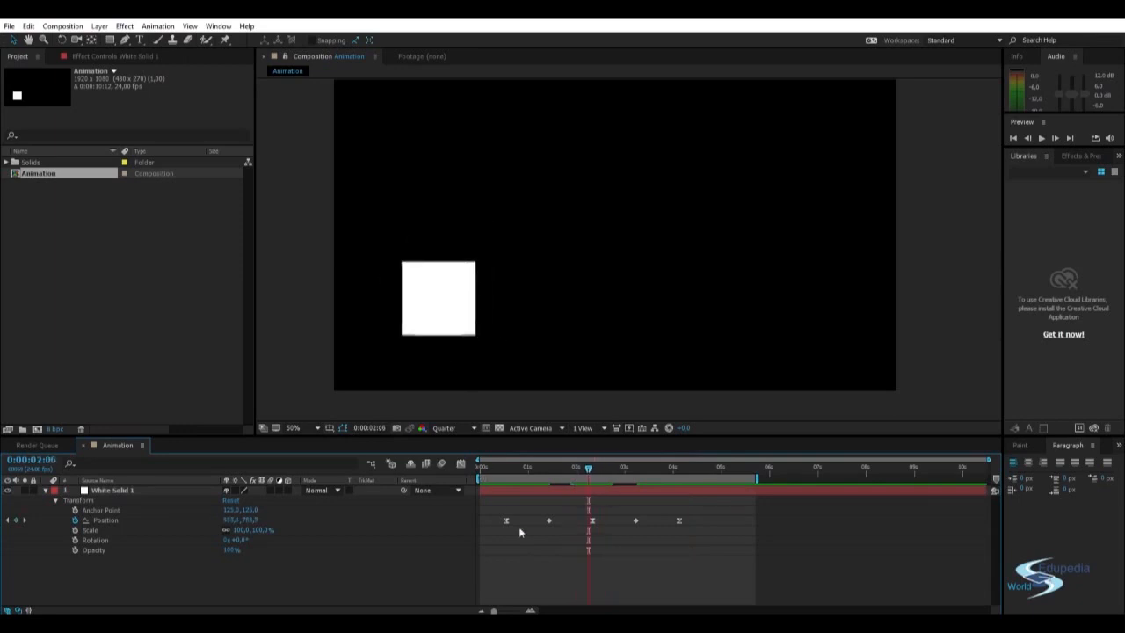
Step: Preview the partly eased animation from 0:00:00:05 and scrub through it to about 0:00:04:10
click(490, 471)
key(space)
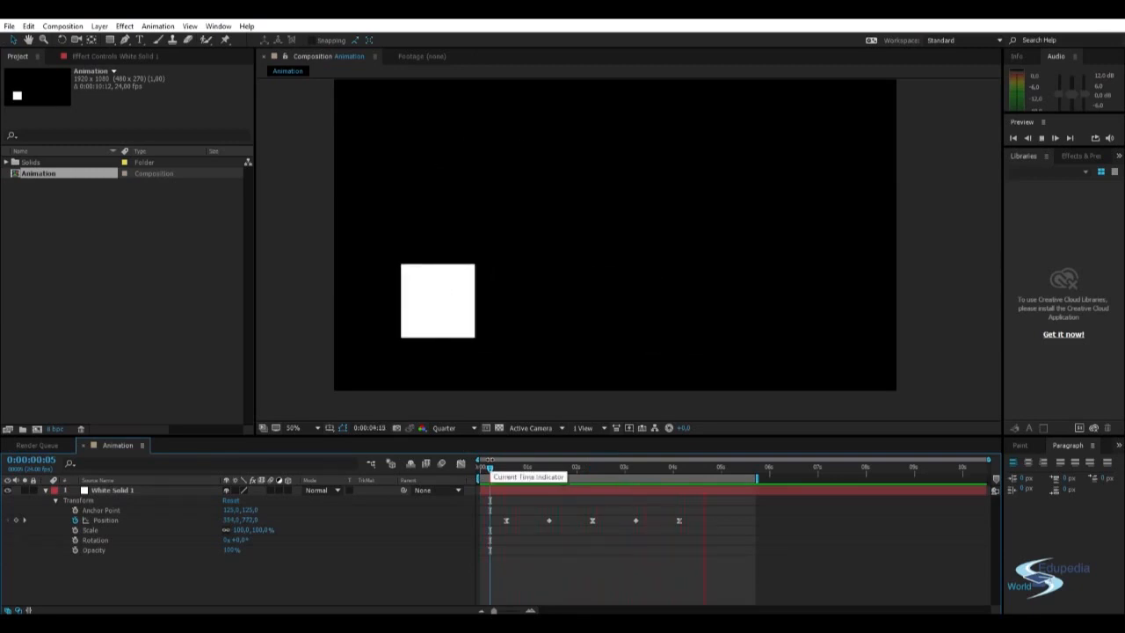
click(500, 468)
drag(501, 468, 692, 470)
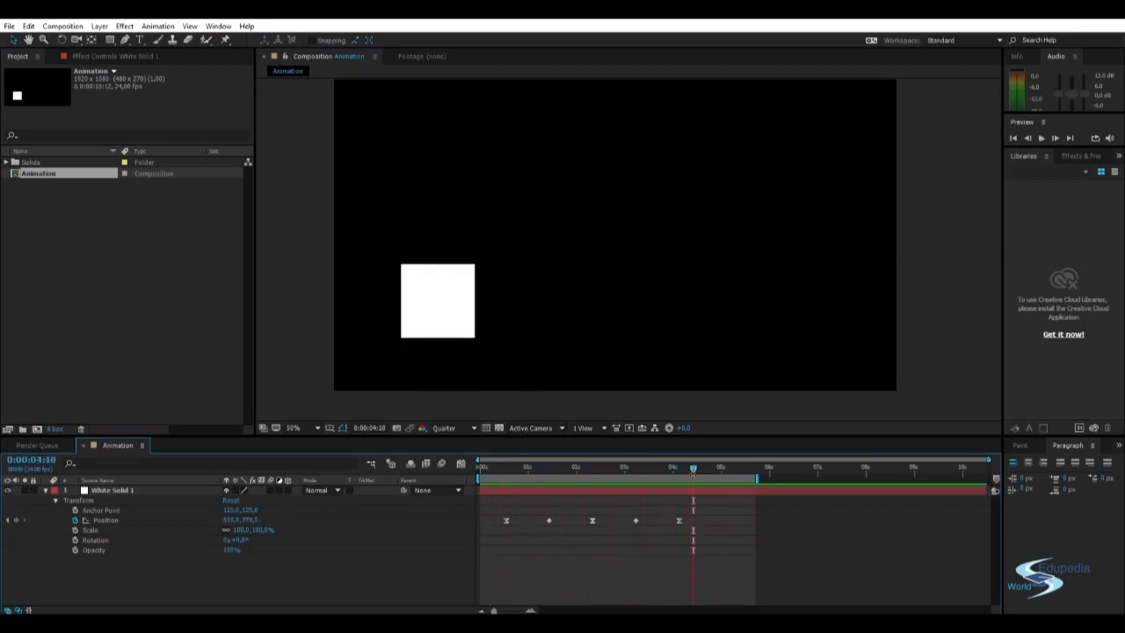
drag(725, 554, 520, 526)
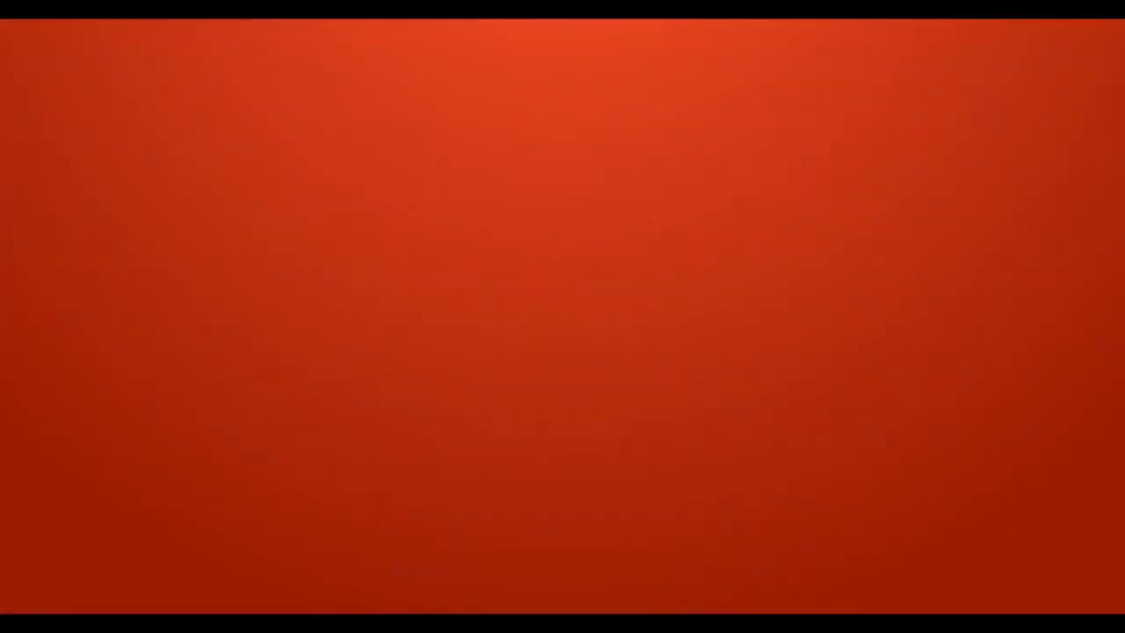